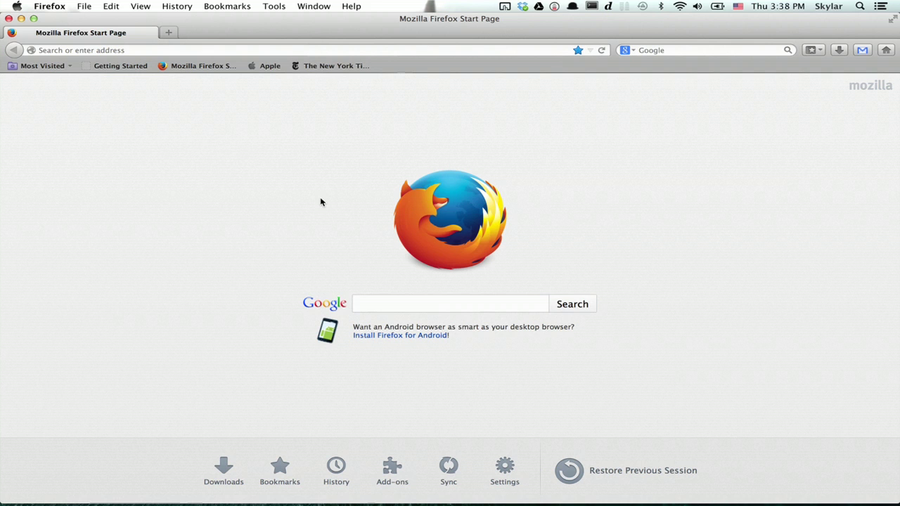
# Search Google for 'transferring data from firefox profile'.
pyautogui.click(404, 306)
pyautogui.write('tran')
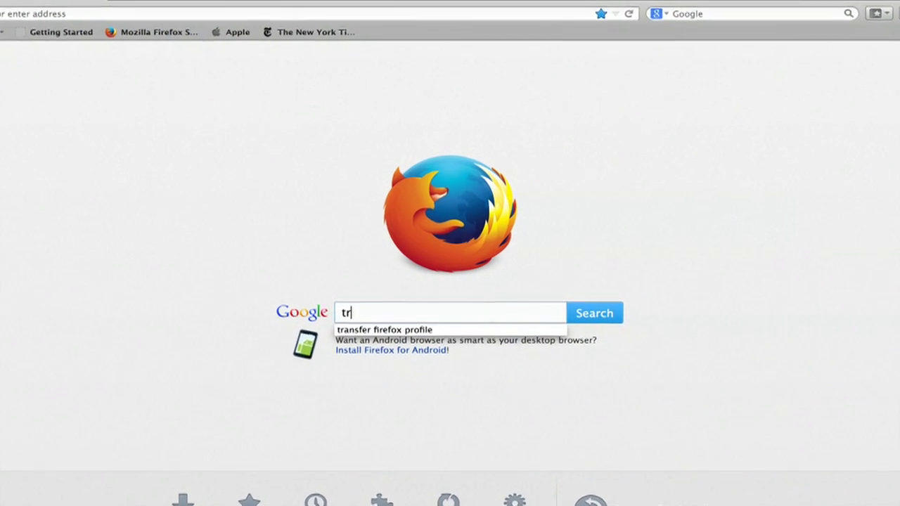
pyautogui.write('s')
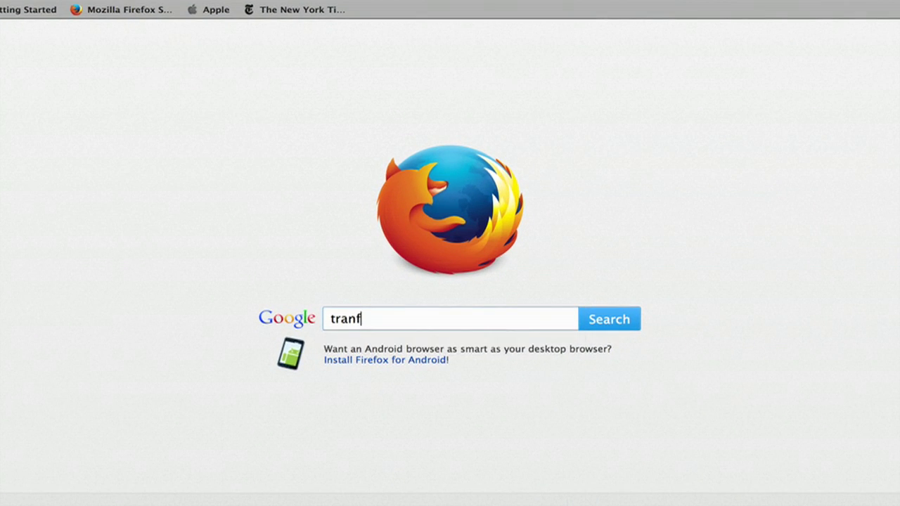
pyautogui.write('ferring data from f')
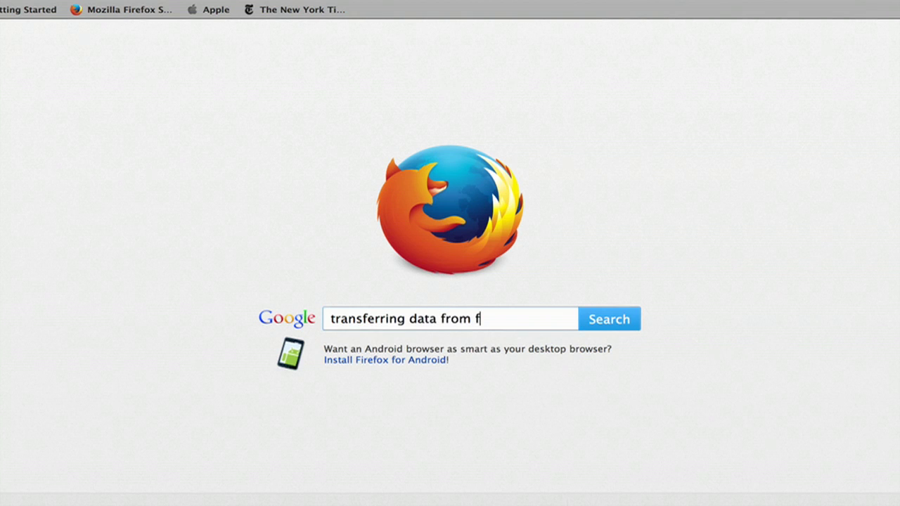
pyautogui.write('irefox profile')
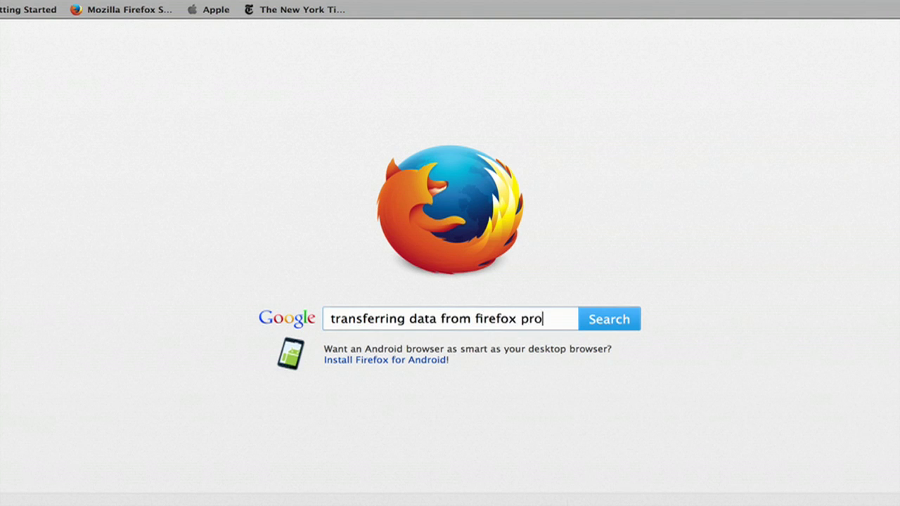
pyautogui.click(477, 305)
pyautogui.press('Return')
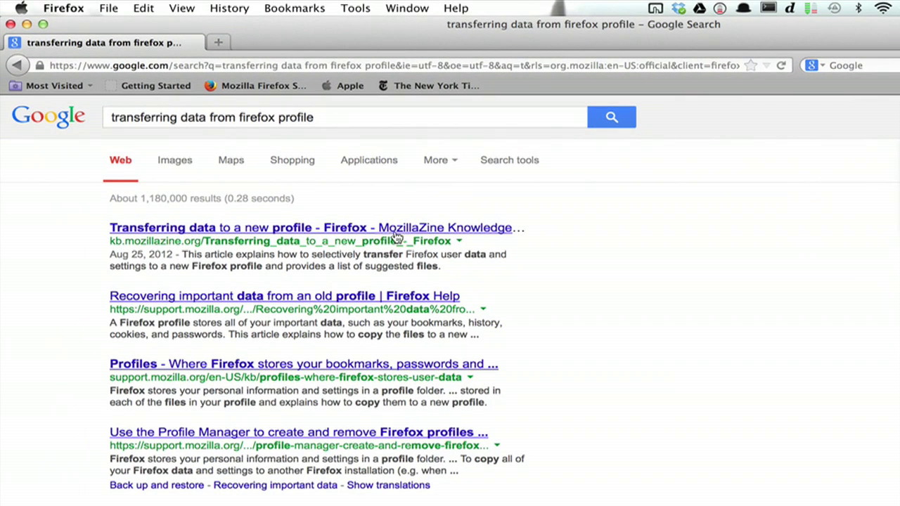
# Open the MozillaZine article, scroll to its files/folders list and screenshot that region.
pyautogui.click(398, 237)
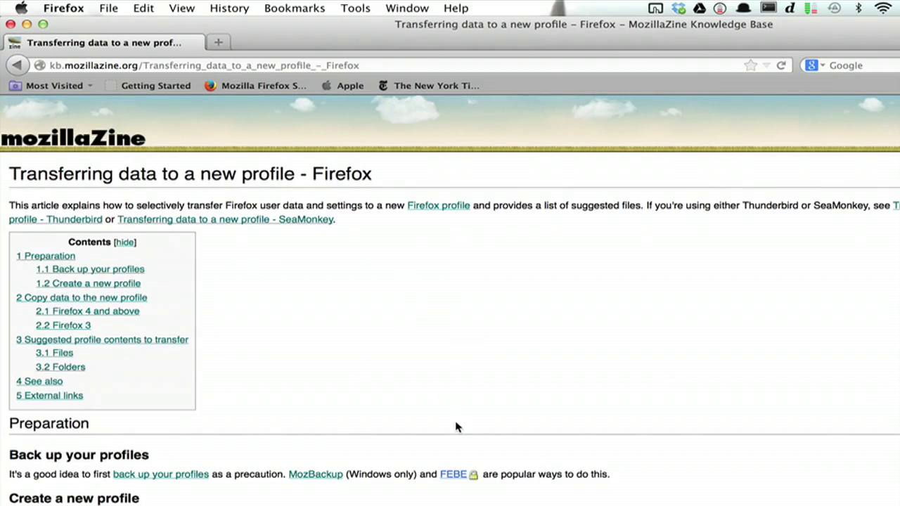
pyautogui.scroll(-10, 456, 427)
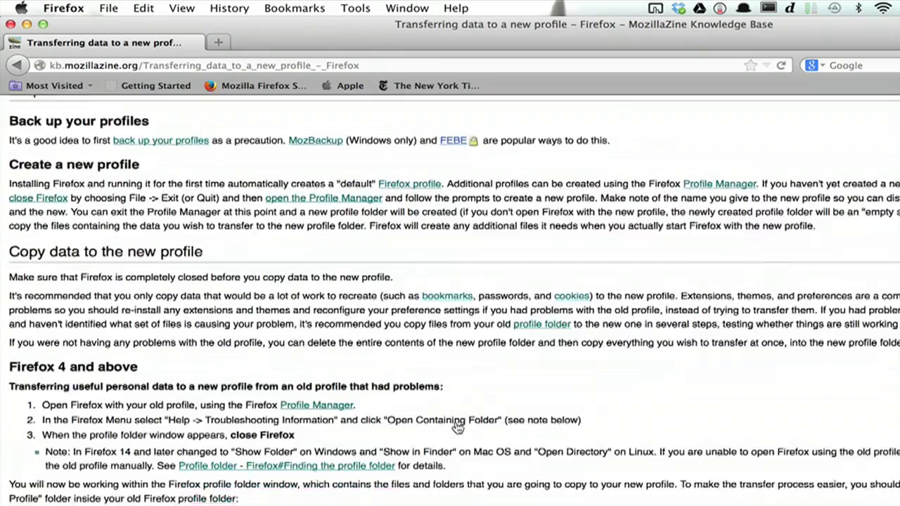
pyautogui.scroll(-11, 456, 427)
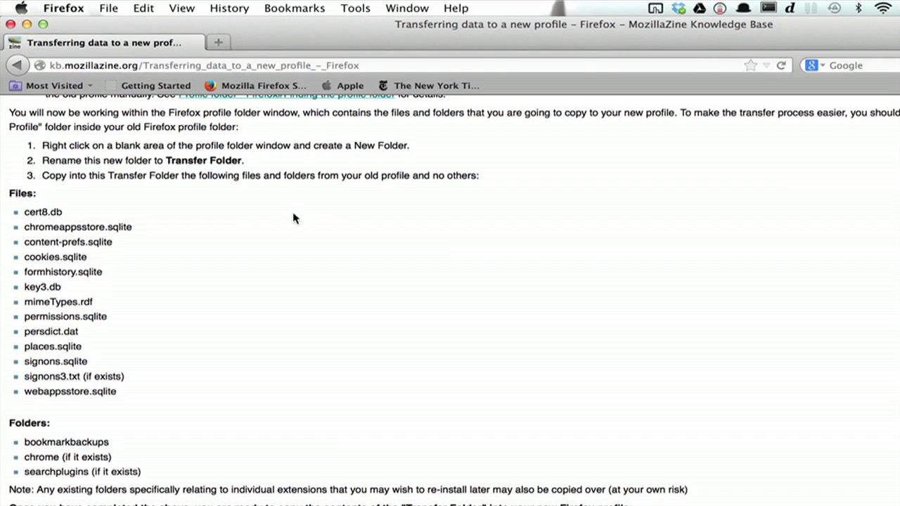
pyautogui.press('super+shift+4')
pyautogui.moveTo(151, 185); pyautogui.dragTo(6, 484)
# Quit Firefox, close the Finder window and launch Terminal via Spotlight.
pyautogui.press('super+q')
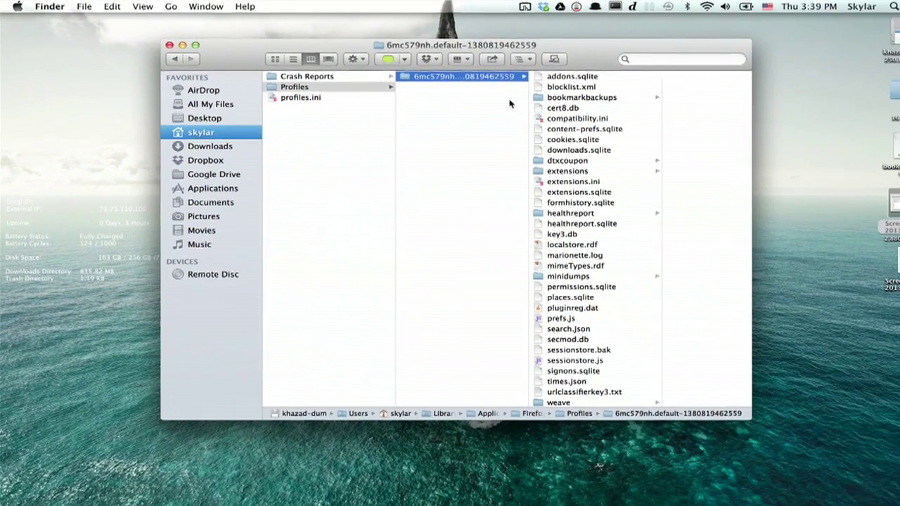
pyautogui.press('super+w')
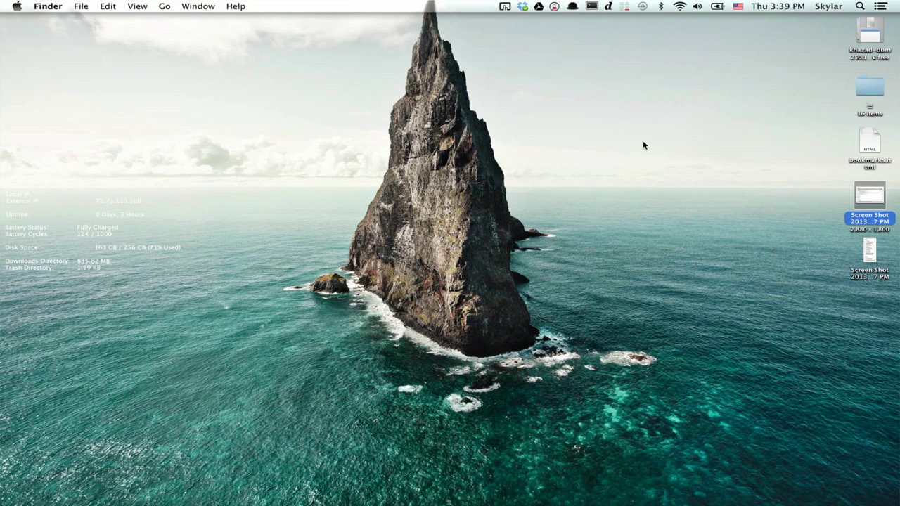
pyautogui.click(828, 5)
pyautogui.press('Escape')
pyautogui.press('super+space')
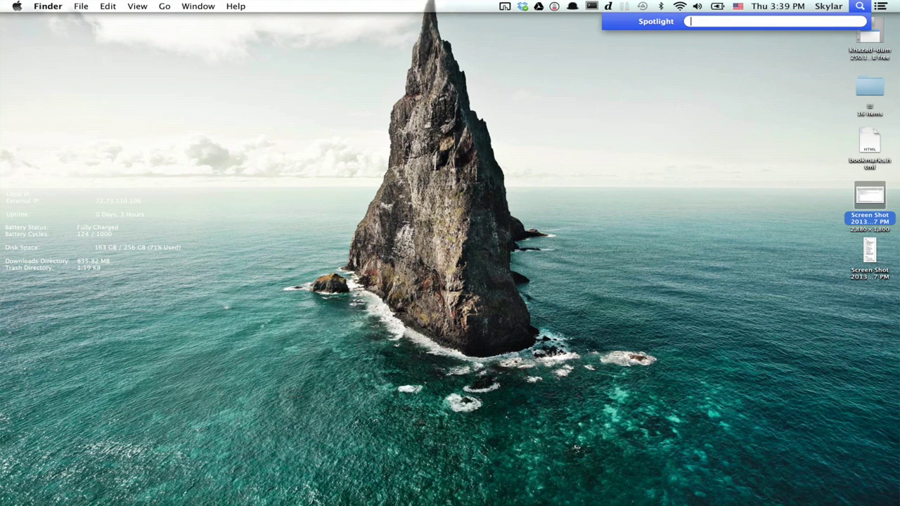
pyautogui.write('terminal')
pyautogui.press('Return')
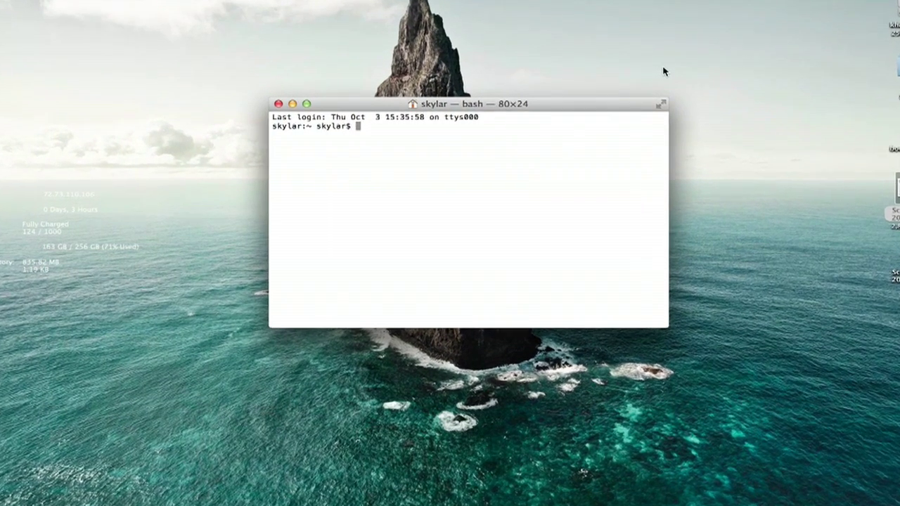
# Run /Applications/Firefox.app/Contents/MacOS/firefox-bin -p in Terminal.
pyautogui.write('/Applications/Firefox.app/Contents/MacOS/firefox-bin -p')
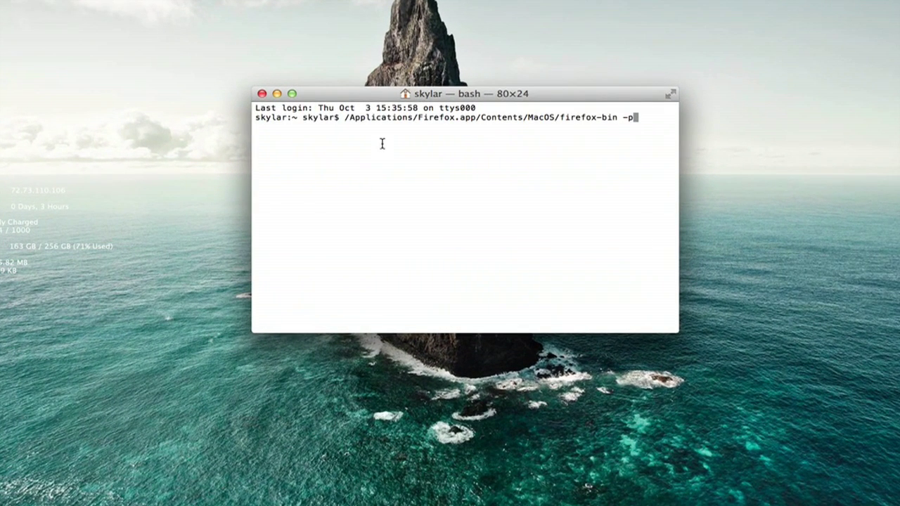
pyautogui.moveTo(344, 119); pyautogui.dragTo(641, 120)
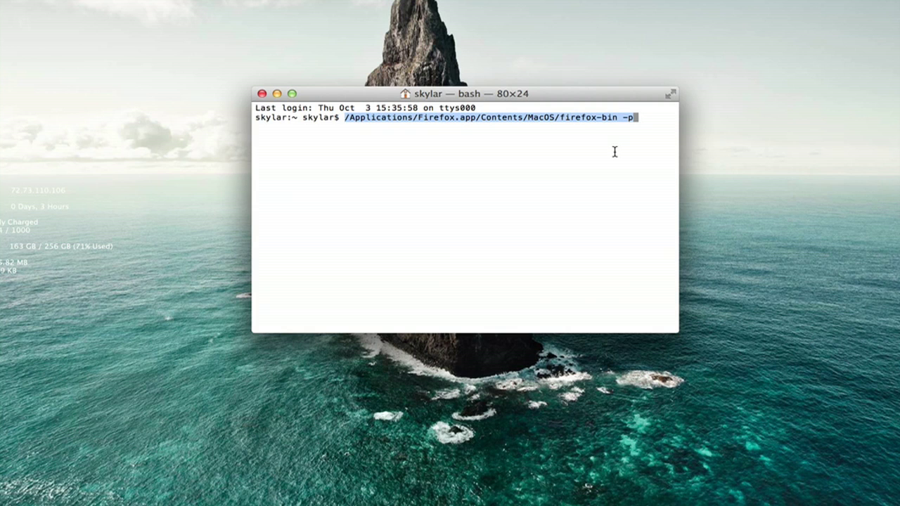
pyautogui.press('Return')
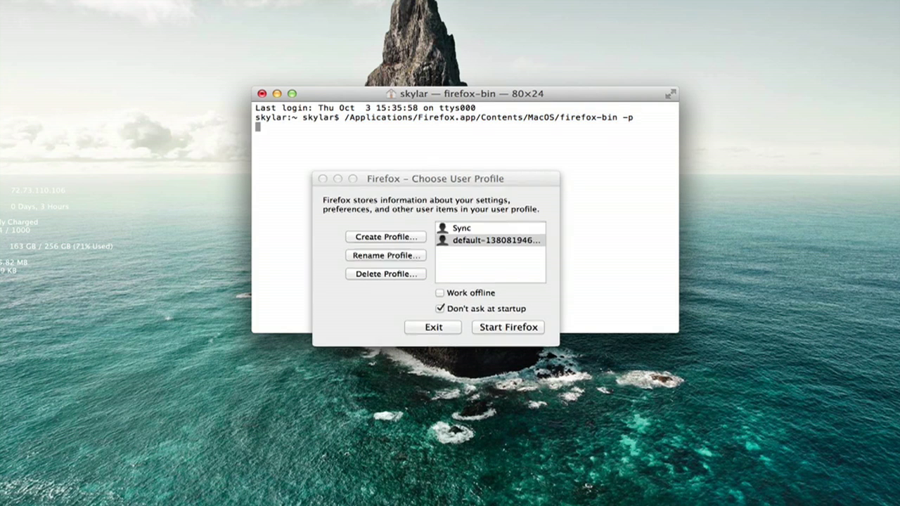
# Create the NewProfile profile with the Create Profile wizard and launch Firefox in it.
pyautogui.click(367, 239)
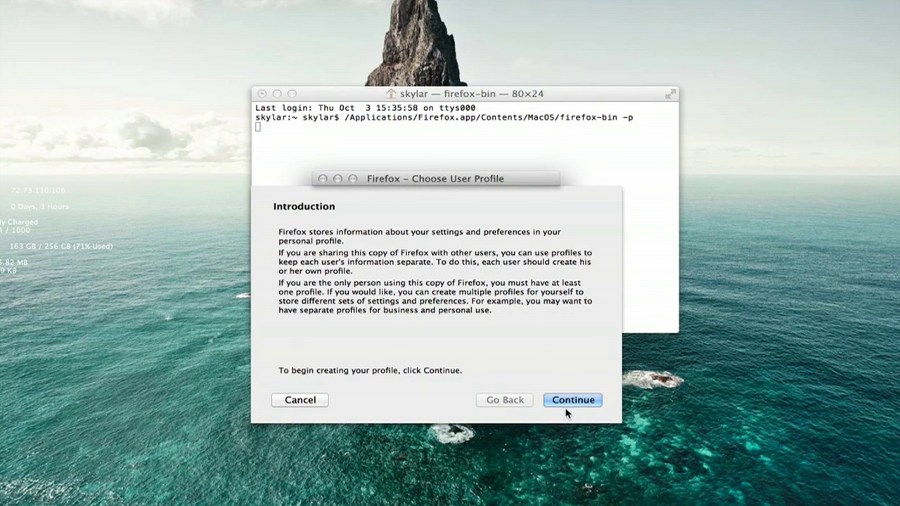
pyautogui.click(570, 407)
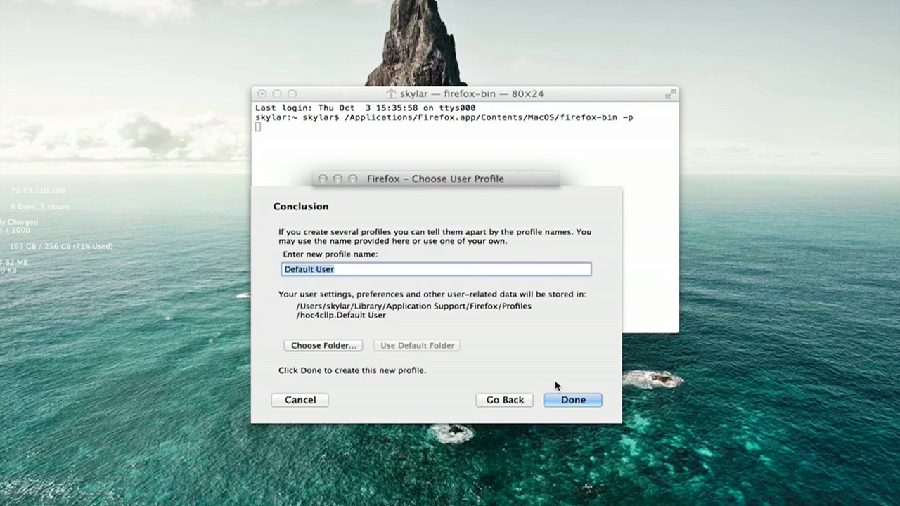
pyautogui.write('N')
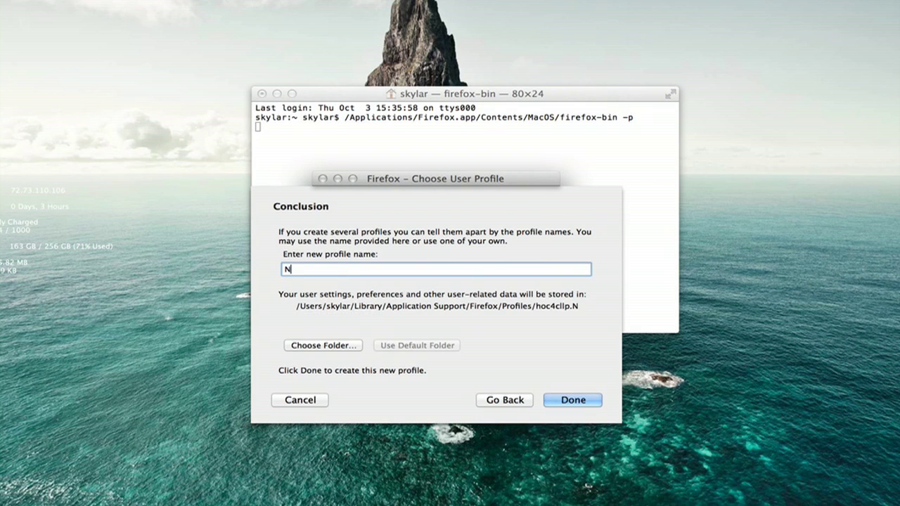
pyautogui.write('ewProfile')
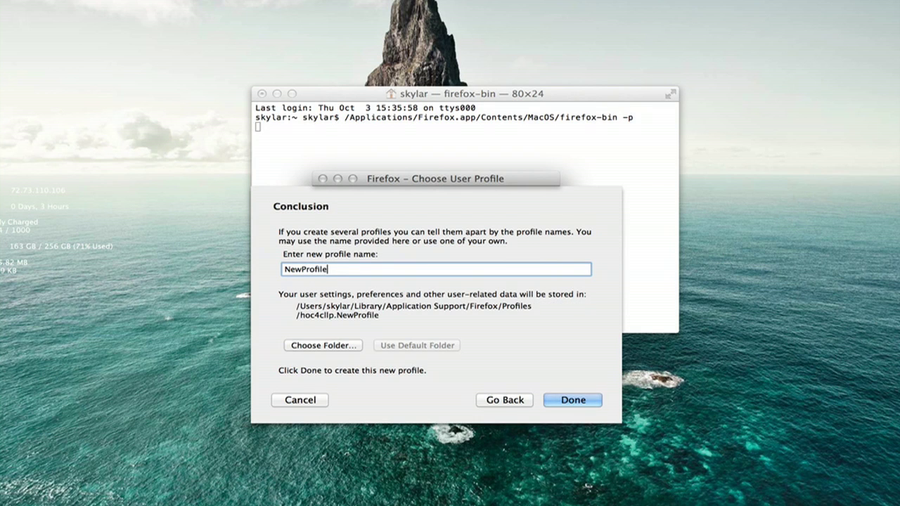
pyautogui.click(568, 403)
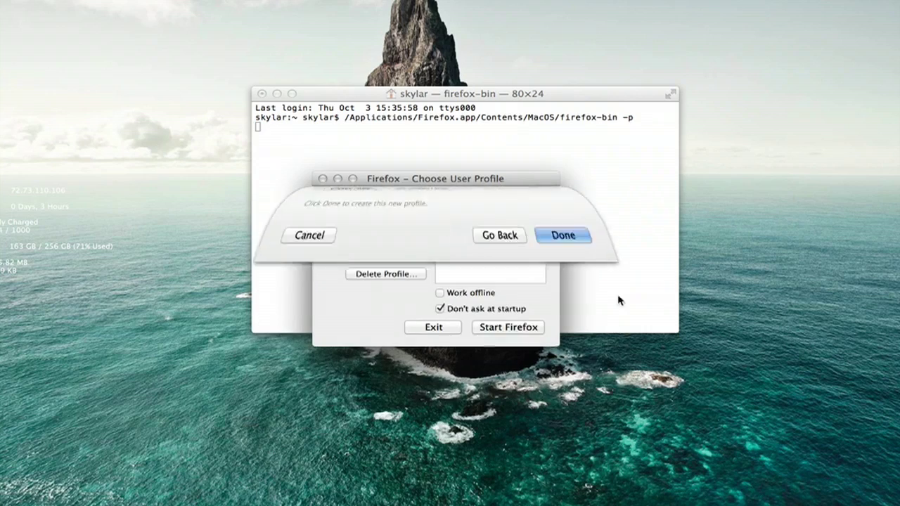
pyautogui.click(499, 328)
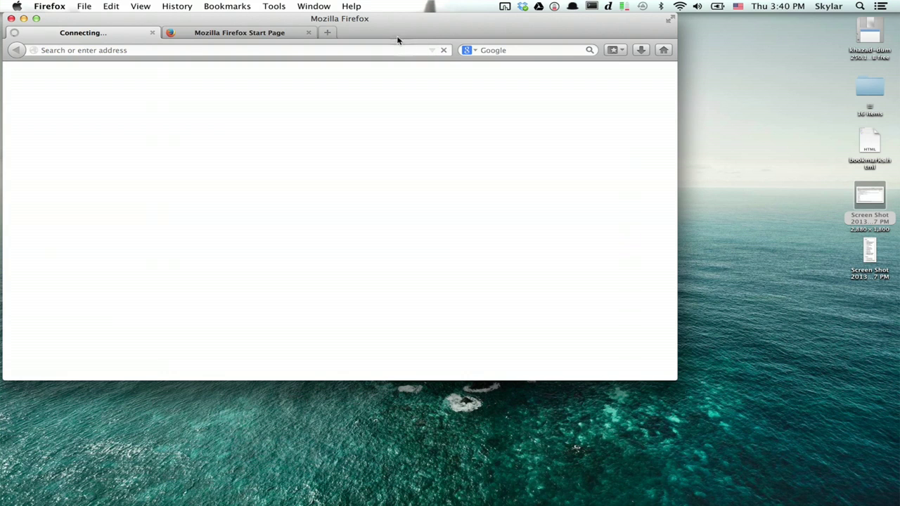
# Use Help > Troubleshooting Information to reveal the hoc4cllp.NewProfile folder in Finder.
pyautogui.click(352, 6)
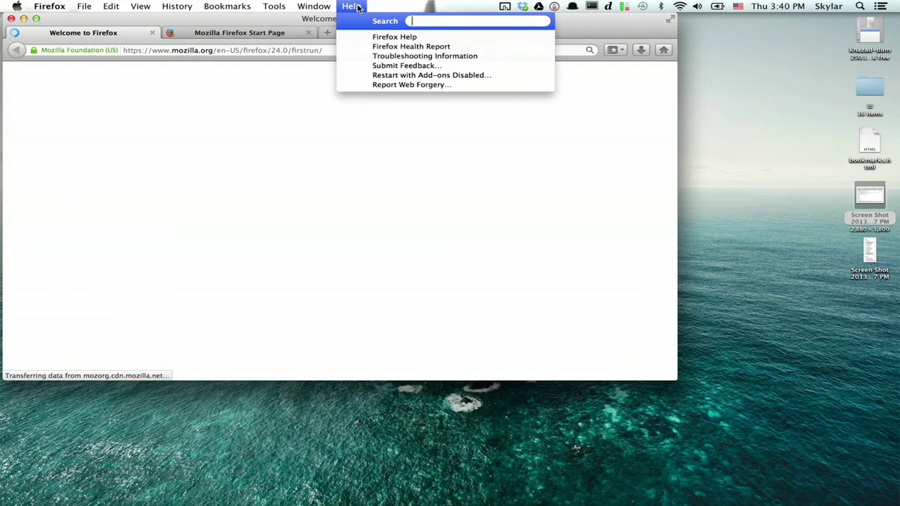
pyautogui.click(389, 57)
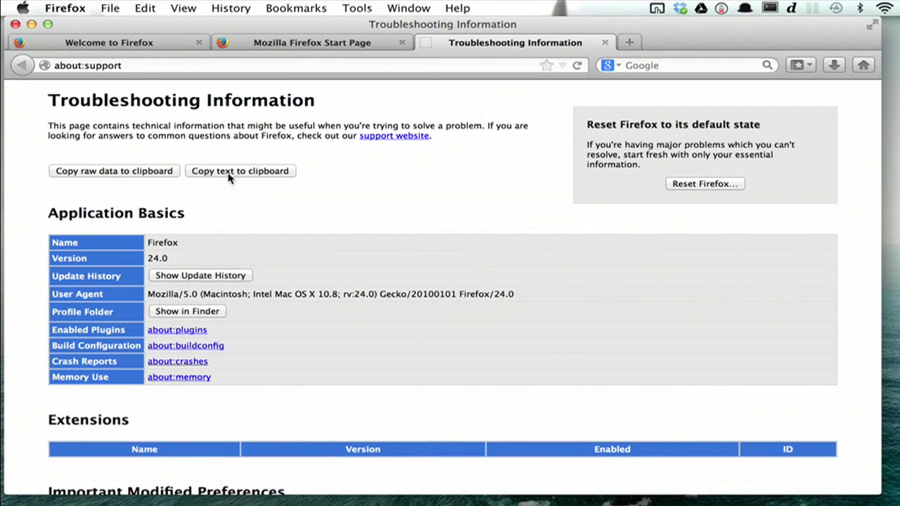
pyautogui.click(167, 313)
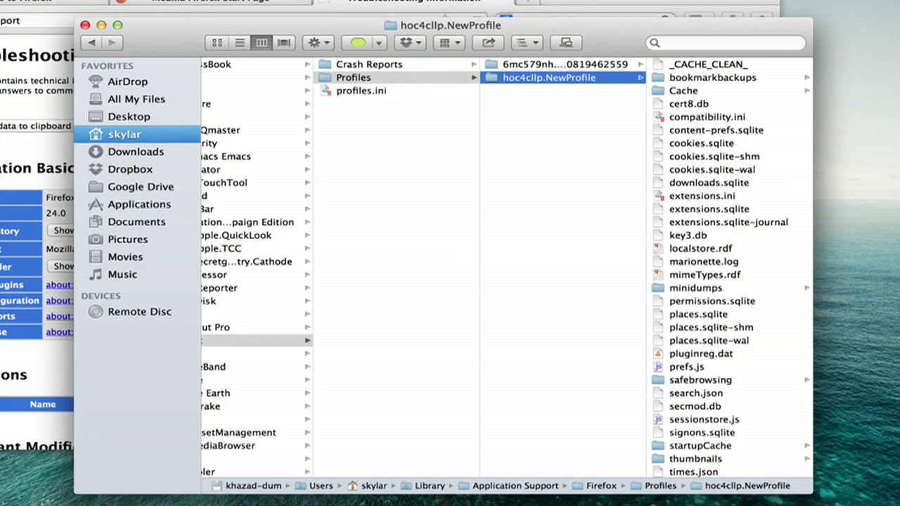
# Toggle between the old default and new profile folders, ending on 6mc579nh.default.
pyautogui.press('super+Tab')
pyautogui.press('super+Tab')
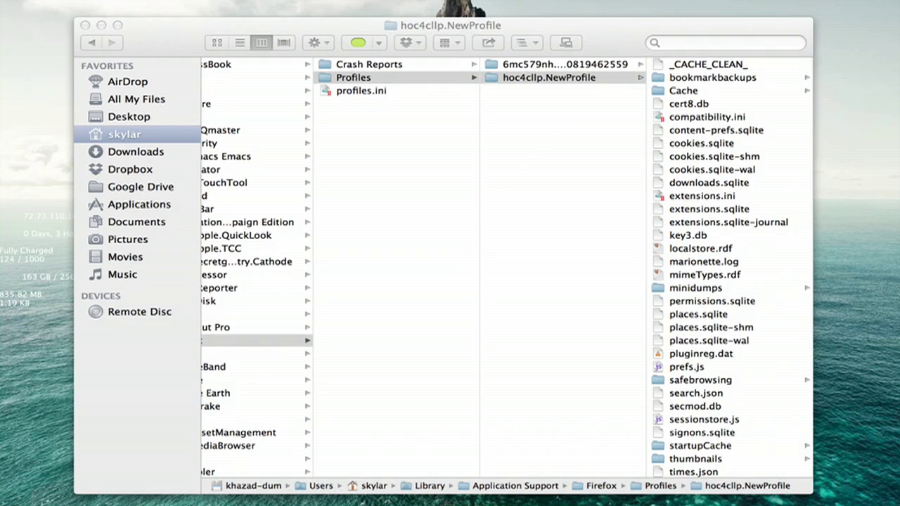
pyautogui.click(612, 65)
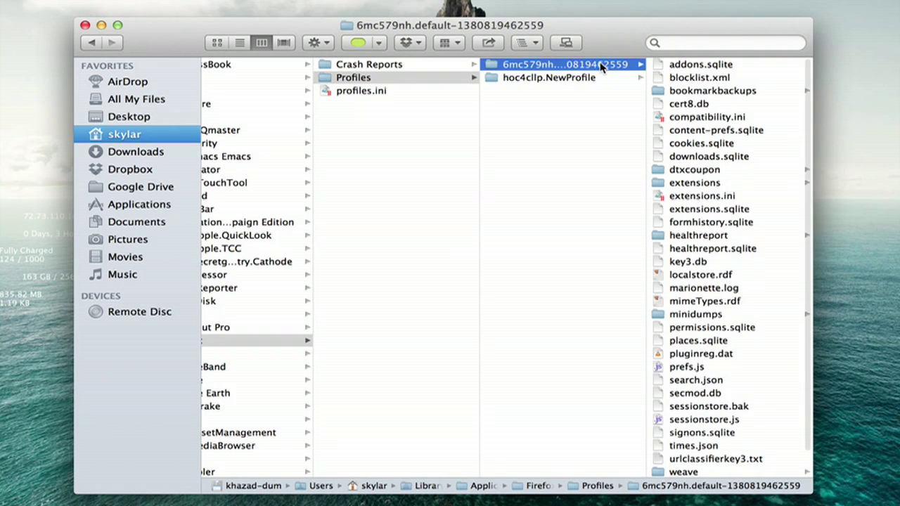
pyautogui.click(577, 78)
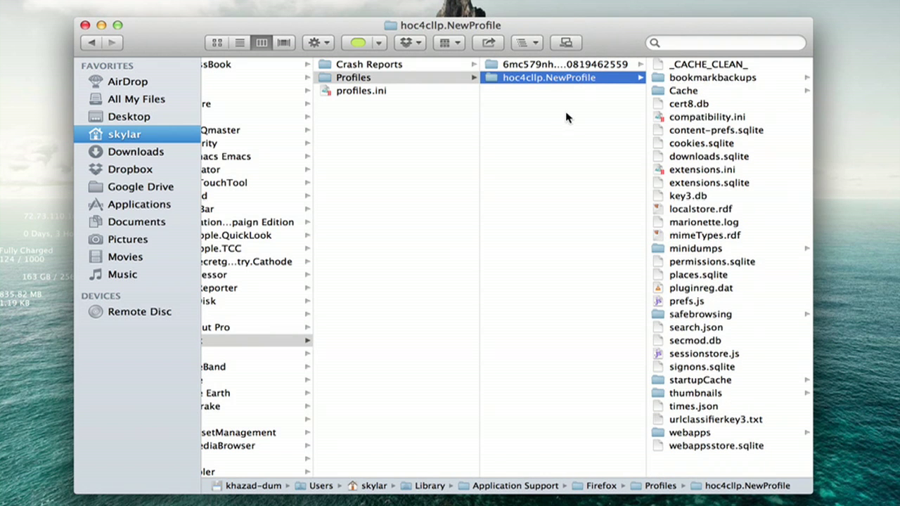
pyautogui.click(571, 65)
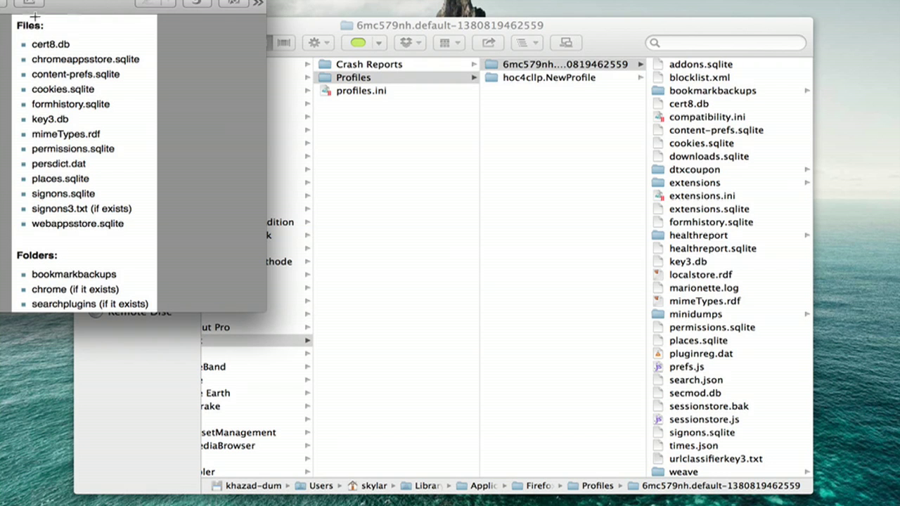
# Create a new folder named Transfer inside the Profiles folder.
pyautogui.click(600, 142)
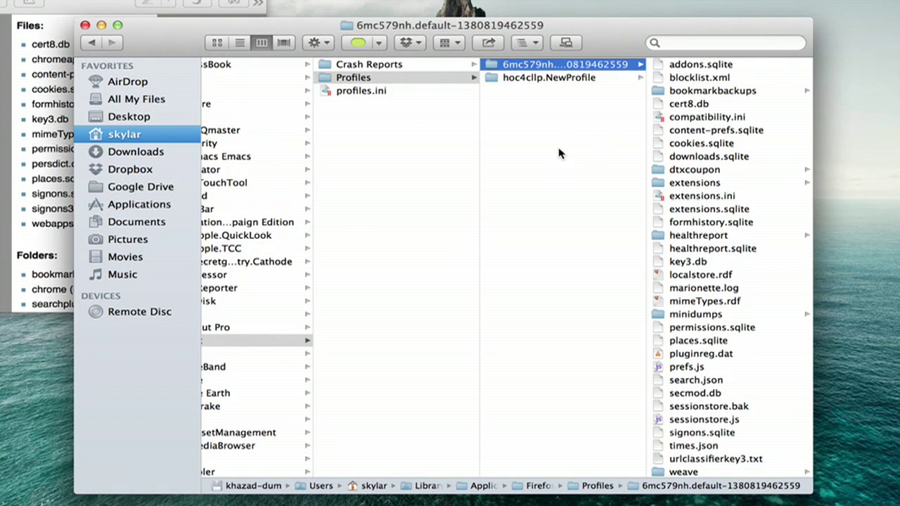
pyautogui.rightClick(561, 150)
pyautogui.click(586, 156)
pyautogui.write('Transfer')
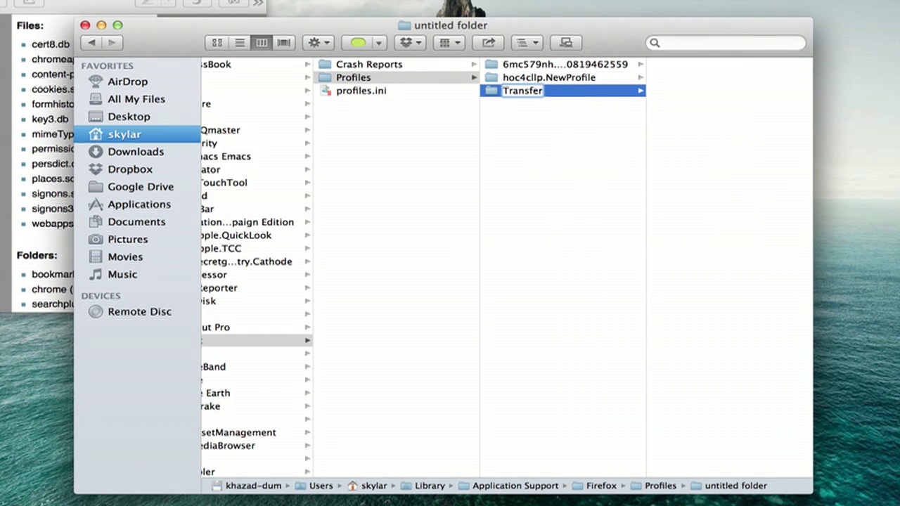
pyautogui.press('Return')
# In the old profile, select bookmarkbackups, cert8.db, content-prefs.sqlite, cookies.sqlite, formhistory.sqlite, key3.db and mimeTypes.rdf.
pyautogui.click(581, 64)
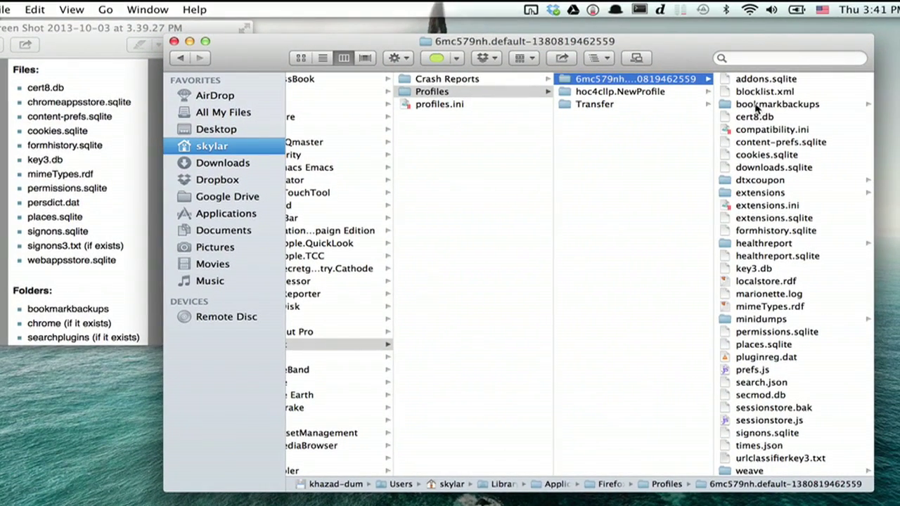
pyautogui.click(757, 106)
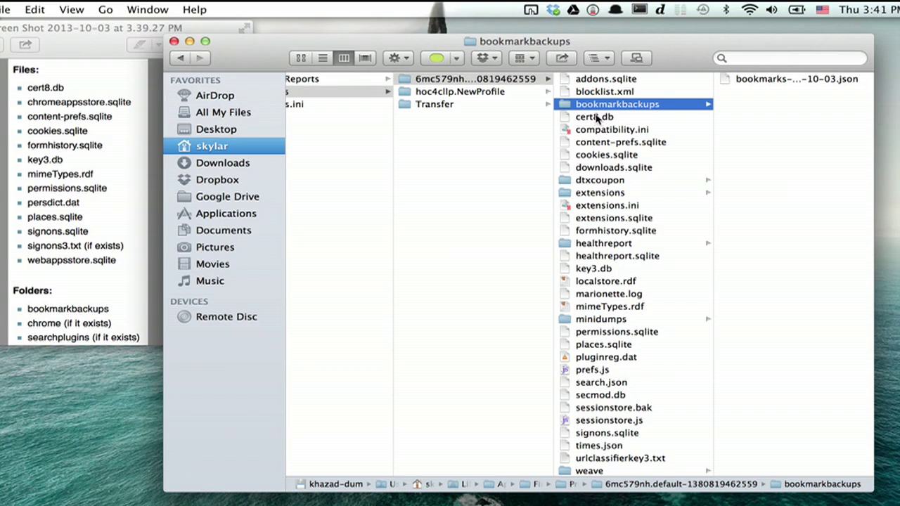
pyautogui.keyDown('super'); pyautogui.click(596, 116); pyautogui.keyUp('super')
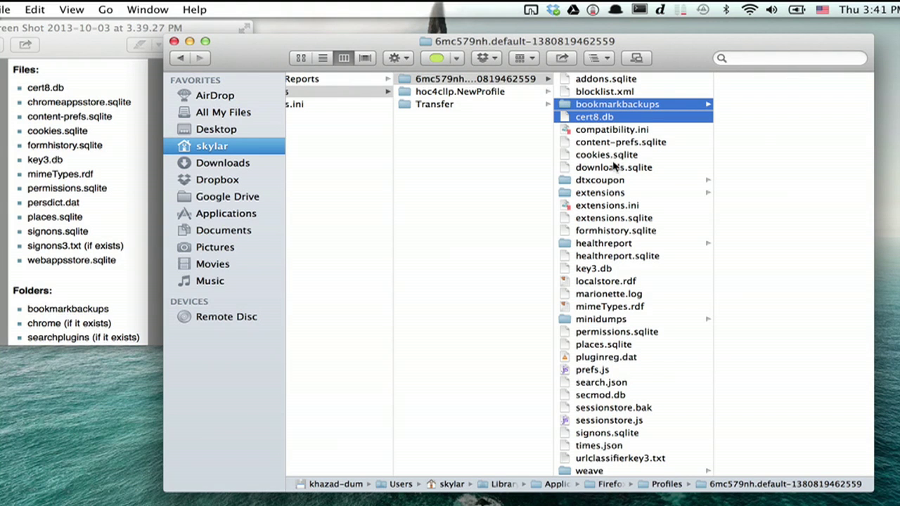
pyautogui.keyDown('super'); pyautogui.click(617, 143); pyautogui.keyUp('super')
pyautogui.keyDown('super'); pyautogui.click(616, 155); pyautogui.keyUp('super')
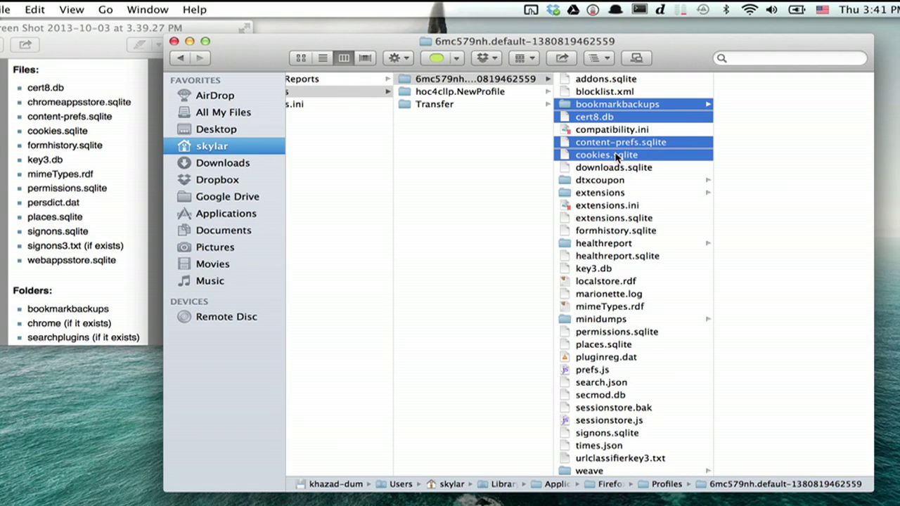
pyautogui.keyDown('super'); pyautogui.click(607, 232); pyautogui.keyUp('super')
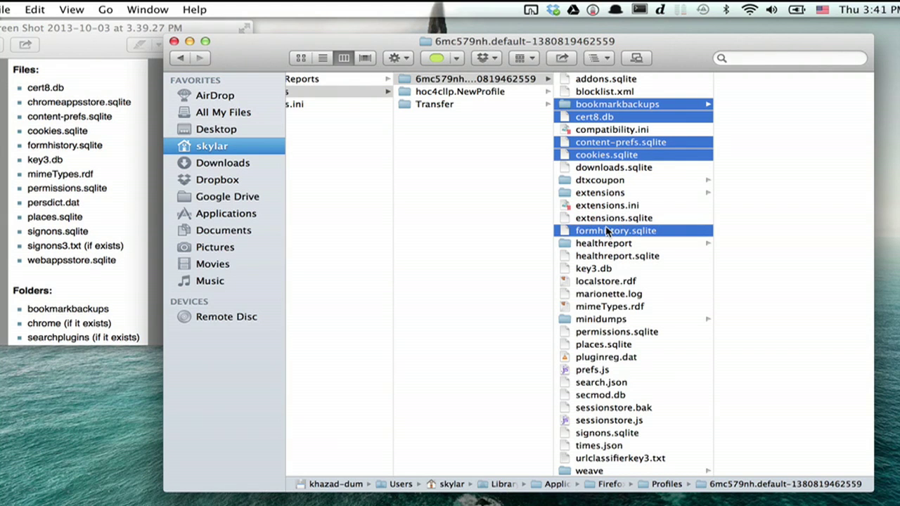
pyautogui.keyDown('super'); pyautogui.click(603, 270); pyautogui.keyUp('super')
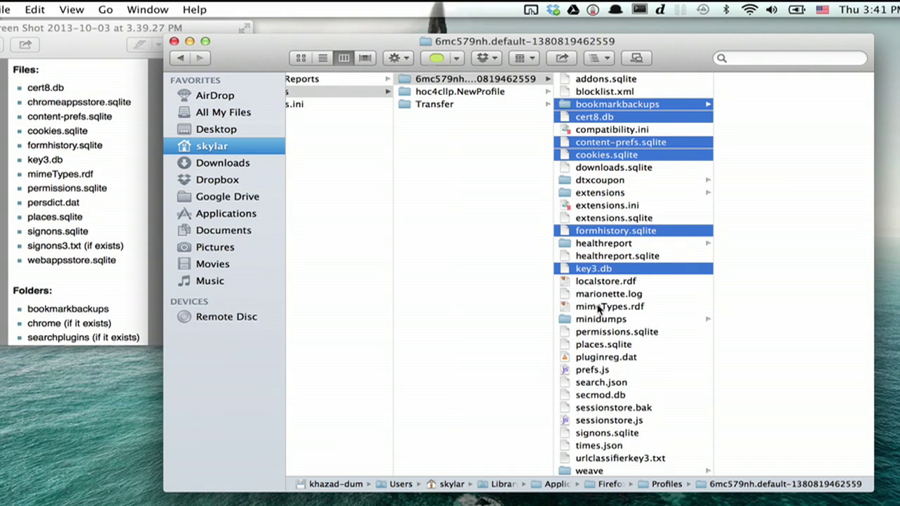
pyautogui.keyDown('super'); pyautogui.click(598, 307); pyautogui.keyUp('super')
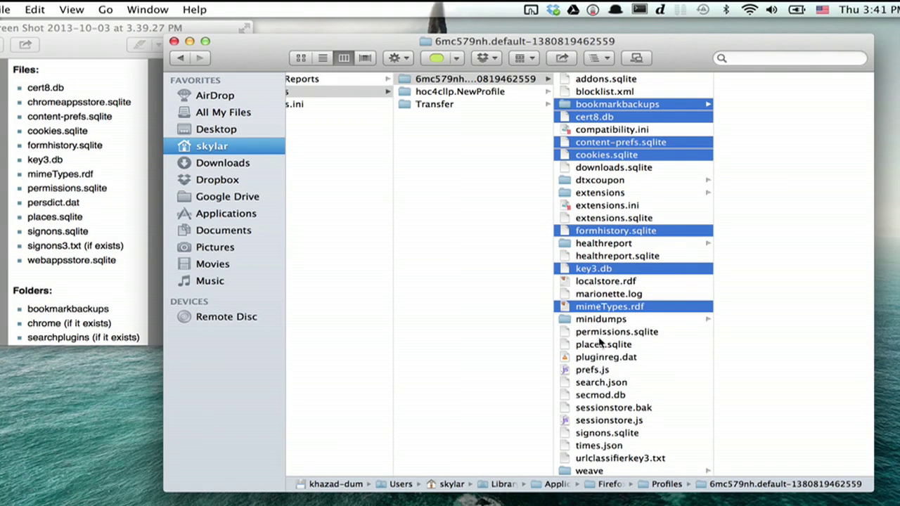
# Add permissions.sqlite, places.sqlite, signons.sqlite and webappsstore.sqlite to the selection.
pyautogui.keyDown('super'); pyautogui.click(603, 333); pyautogui.keyUp('super')
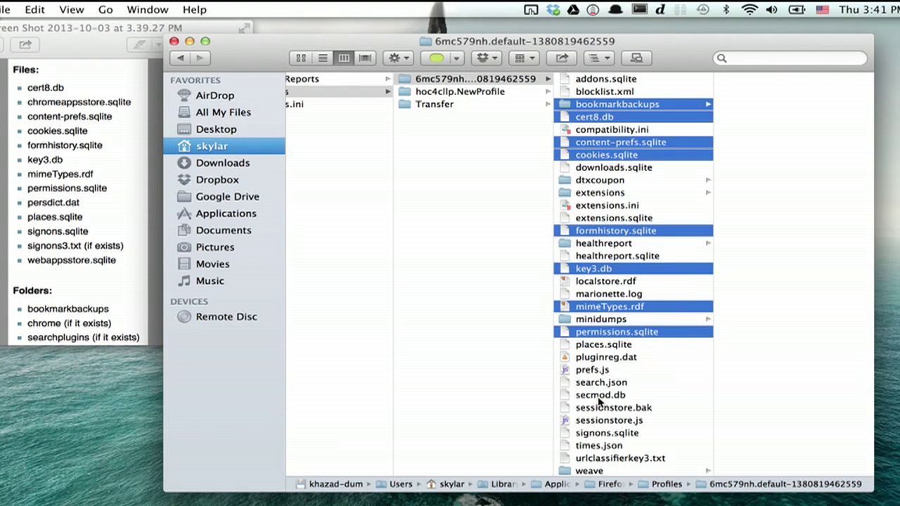
pyautogui.keyDown('super'); pyautogui.click(604, 345); pyautogui.keyUp('super')
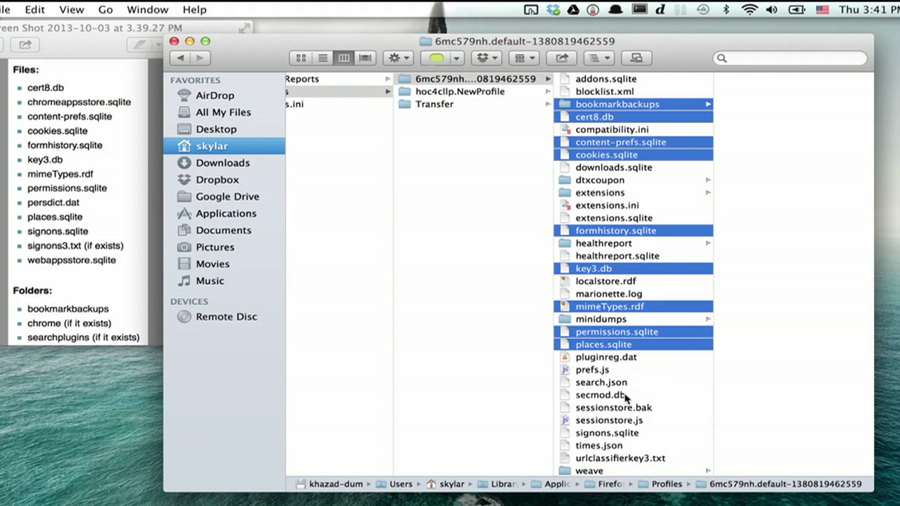
pyautogui.scroll(-1, 616, 434)
pyautogui.keyDown('super'); pyautogui.click(617, 432); pyautogui.keyUp('super')
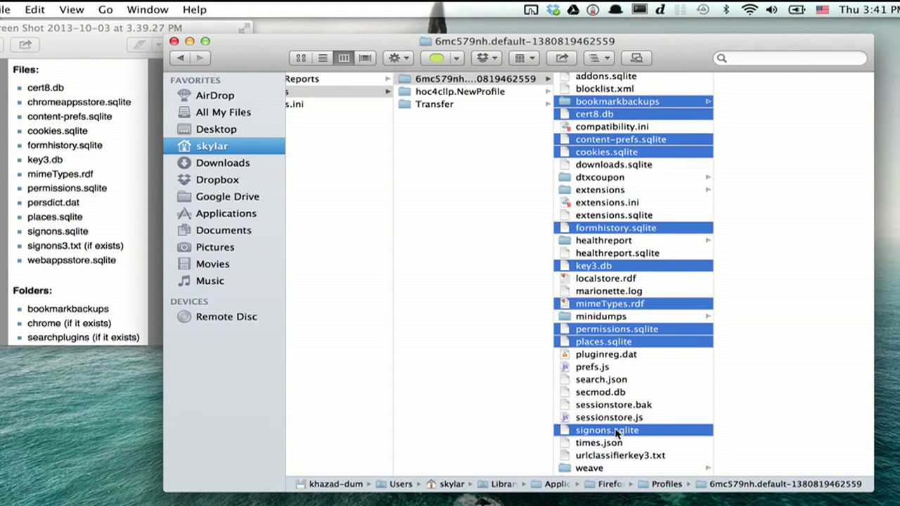
pyautogui.scroll(-3, 629, 465)
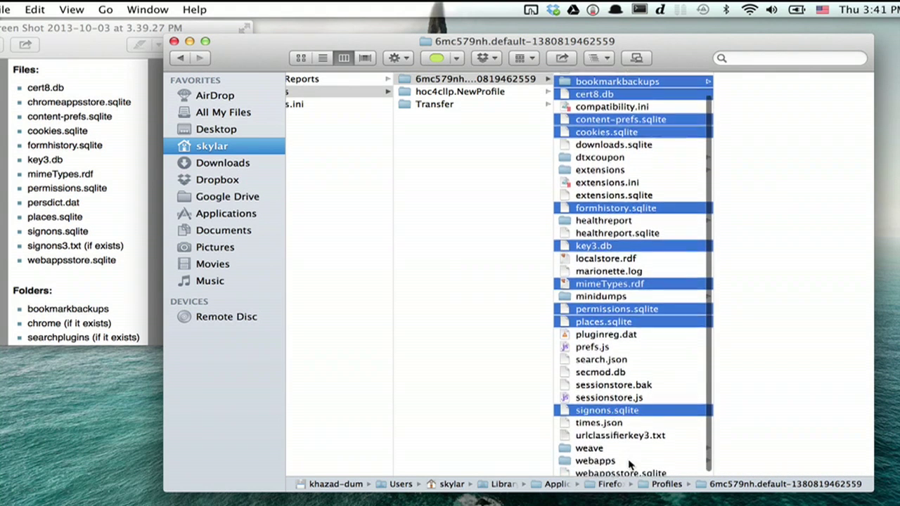
pyautogui.keyDown('super'); pyautogui.click(611, 470); pyautogui.keyUp('super')
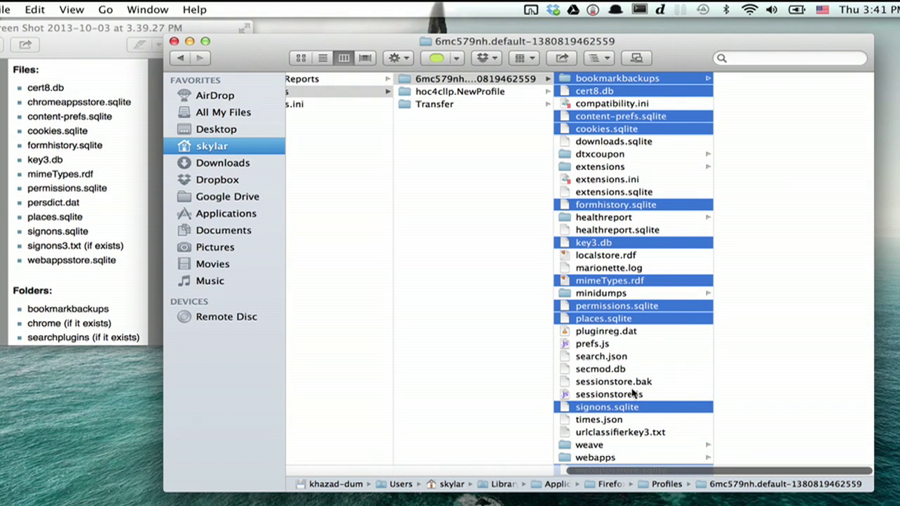
pyautogui.scroll(2, 619, 211)
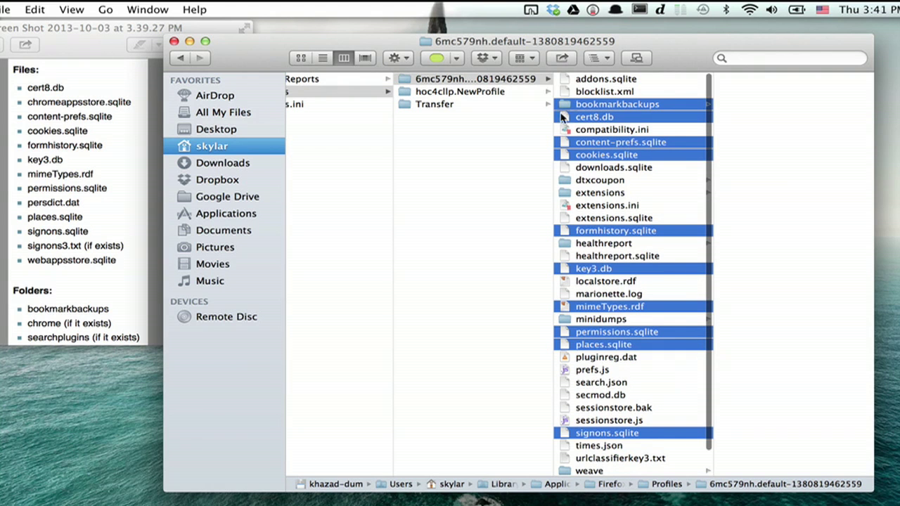
# Copy the selected files into Transfer, then drag them all into the new profile folder.
pyautogui.moveTo(572, 104); pyautogui.dragTo(437, 107)
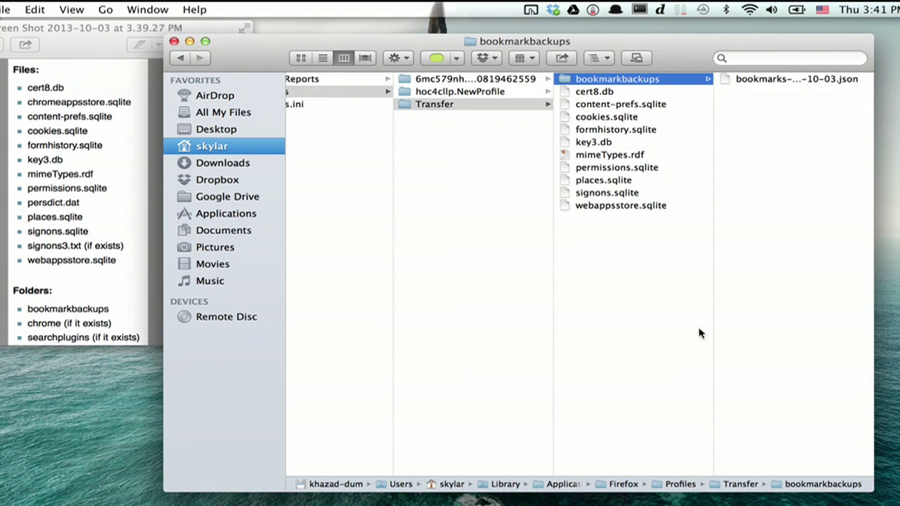
pyautogui.click(647, 281)
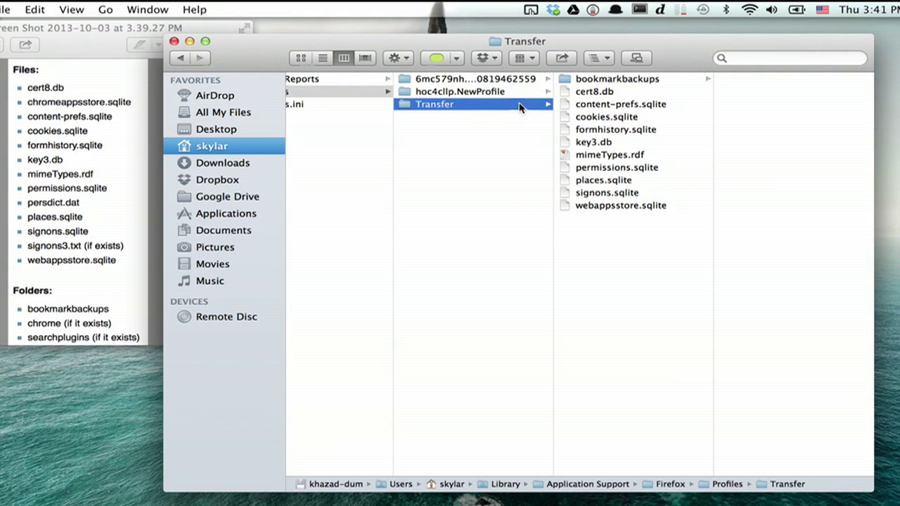
pyautogui.moveTo(612, 233)
pyautogui.mouseDown()
pyautogui.moveTo(583, 91)
pyautogui.moveTo(563, 79)
pyautogui.moveTo(511, 88)
pyautogui.mouseUp()
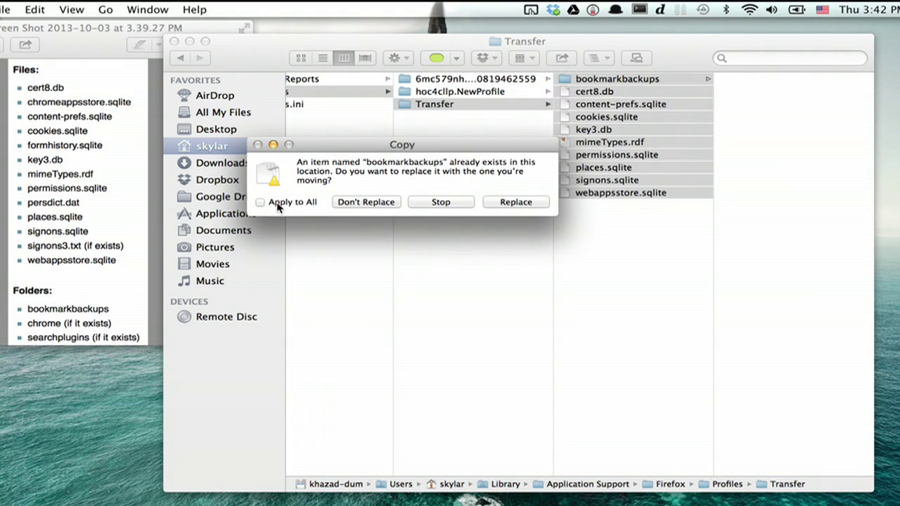
# Replace each existing item, bookmarkbackups through webappsstore.sqlite, in the new profile.
pyautogui.click(524, 202)
pyautogui.click(521, 202)
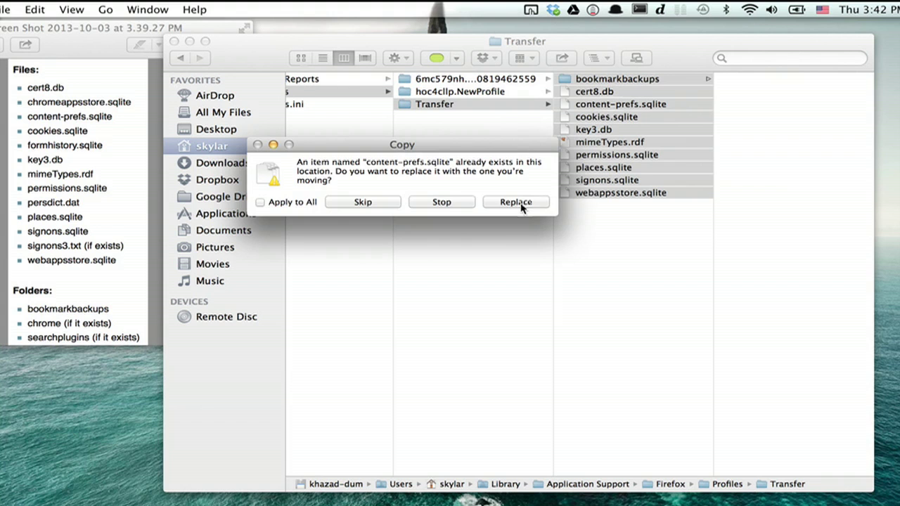
pyautogui.click(522, 203)
pyautogui.click(521, 203)
pyautogui.click(521, 203)
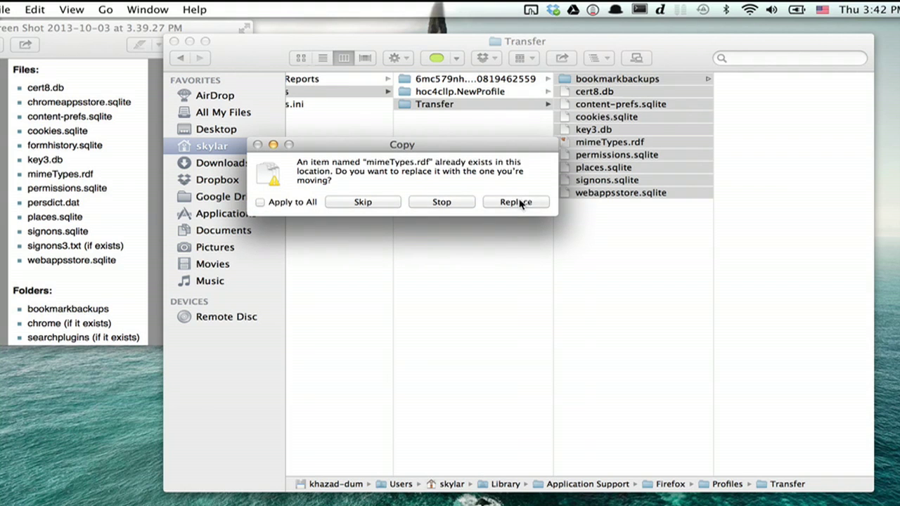
pyautogui.click(520, 202)
pyautogui.click(521, 203)
pyautogui.click(520, 202)
pyautogui.click(519, 202)
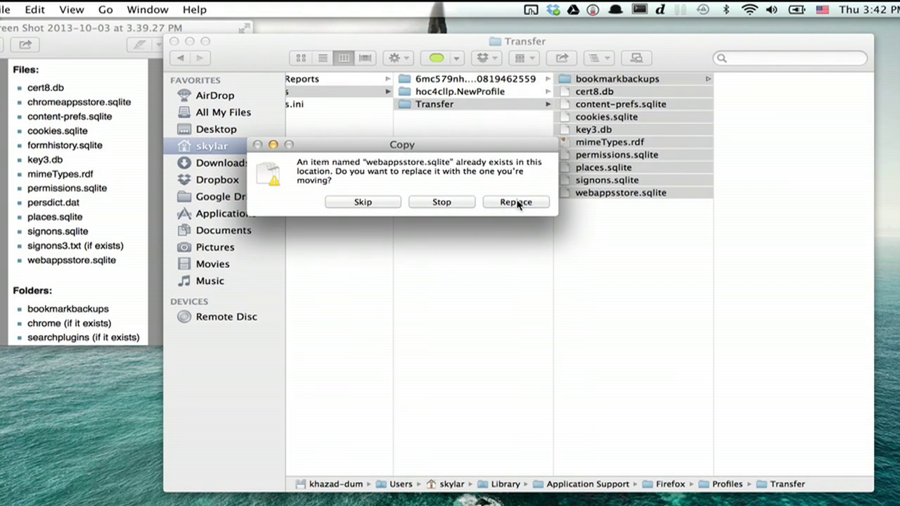
pyautogui.click(519, 203)
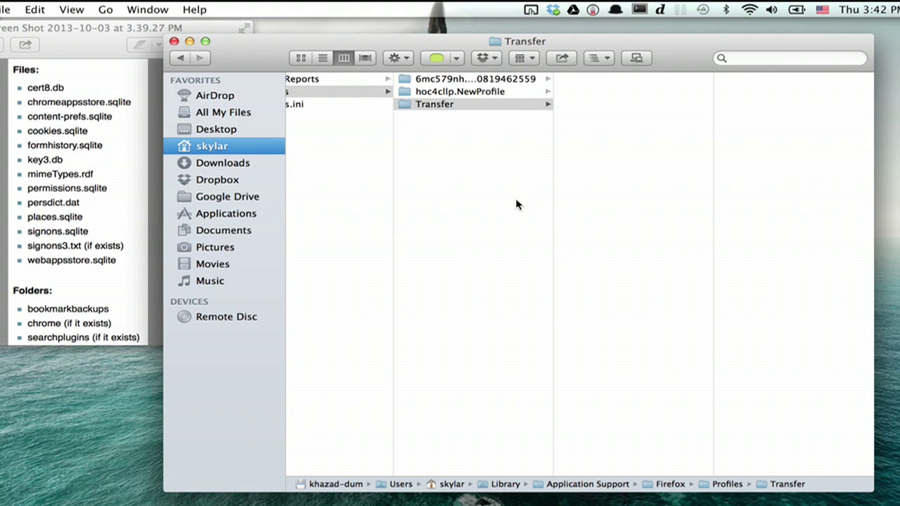
# Open Terminal from the launcher, rerun firefox-bin -p and start Firefox in NewProfile.
pyautogui.hotkey('alt', 'space')
pyautogui.write('quick')
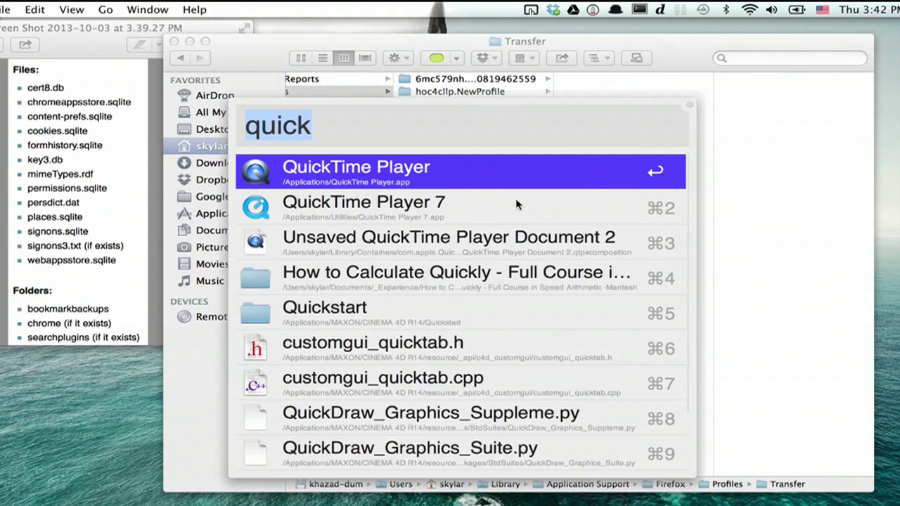
pyautogui.press('BackSpace')
pyautogui.press('BackSpace')
pyautogui.press('BackSpace')
pyautogui.press('BackSpace')
pyautogui.press('BackSpace')
pyautogui.write('terminal')
pyautogui.press('Return')
pyautogui.press('Up')
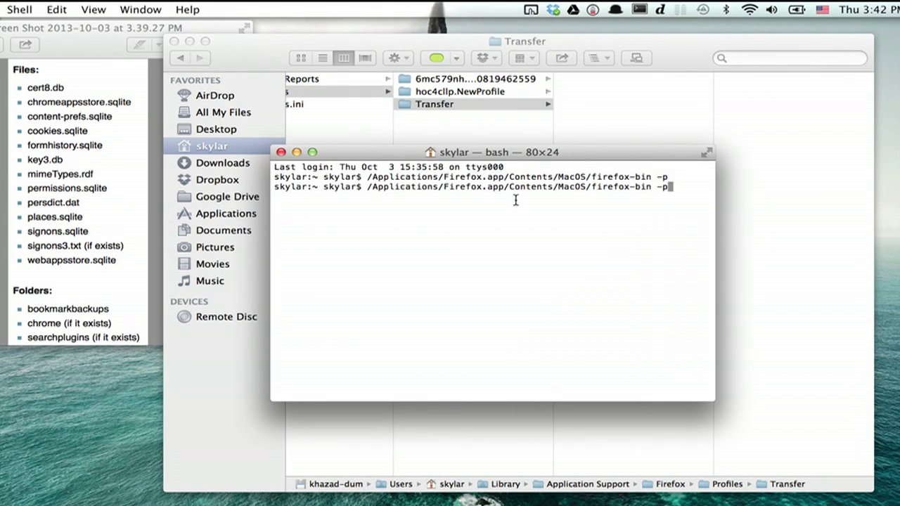
pyautogui.press('Return')
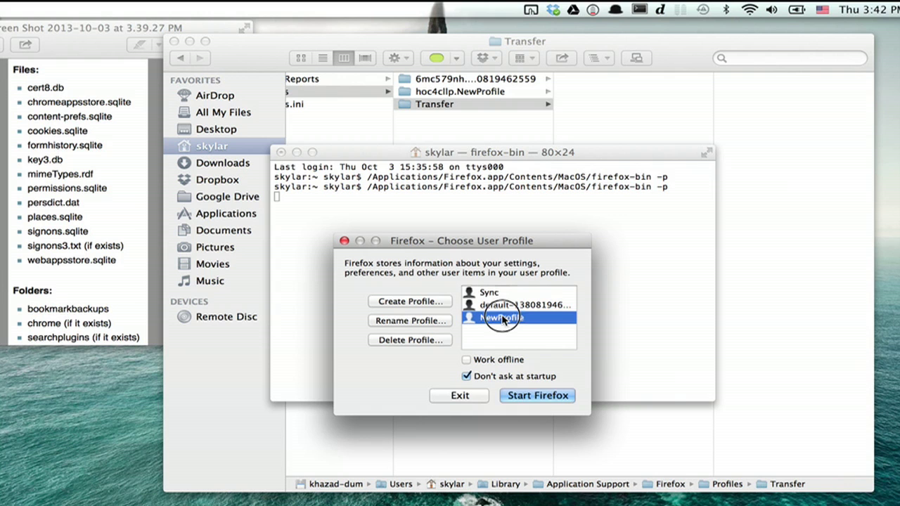
pyautogui.click(542, 397)
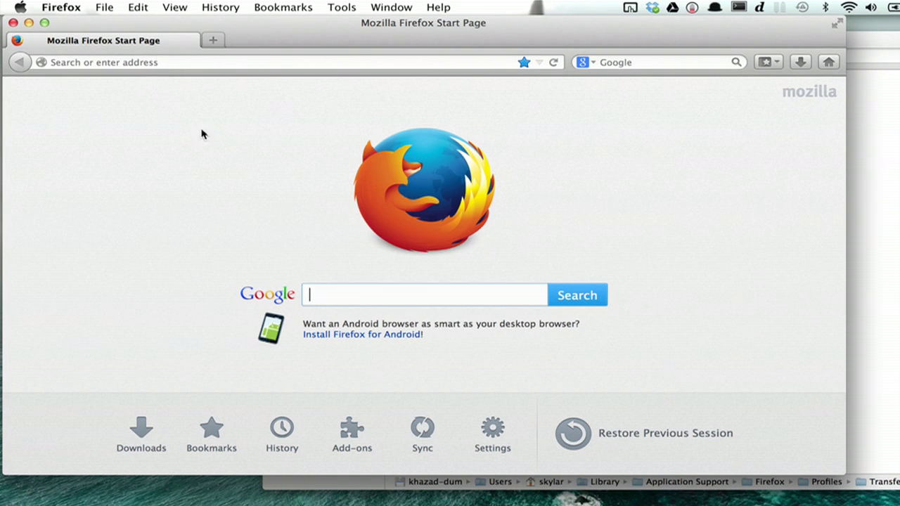
pyautogui.click(283, 7)
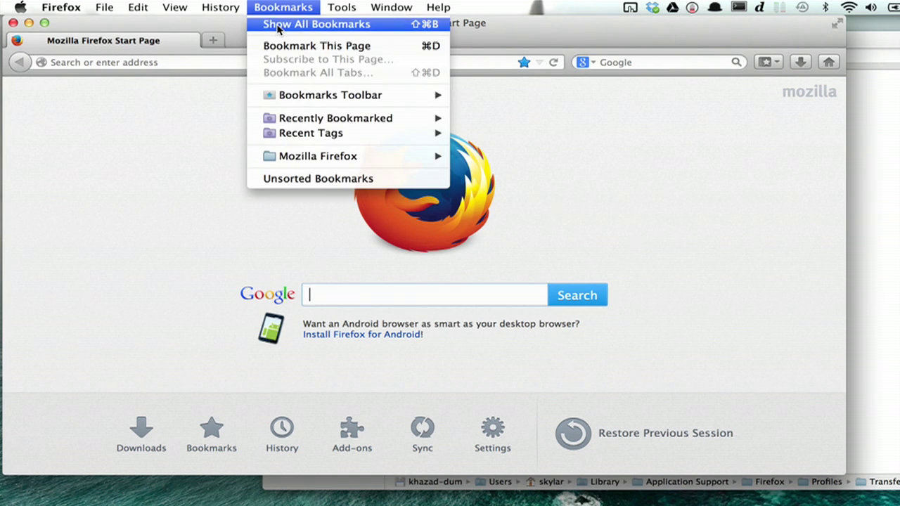
pyautogui.press('Escape')
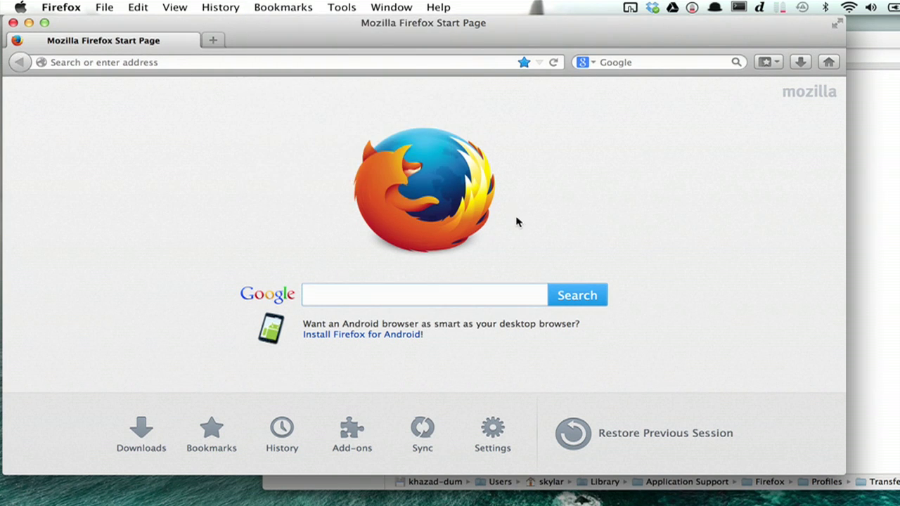
# Quit Firefox and relaunch it through firefox-bin -p with the chosen profile.
pyautogui.press('super+q')
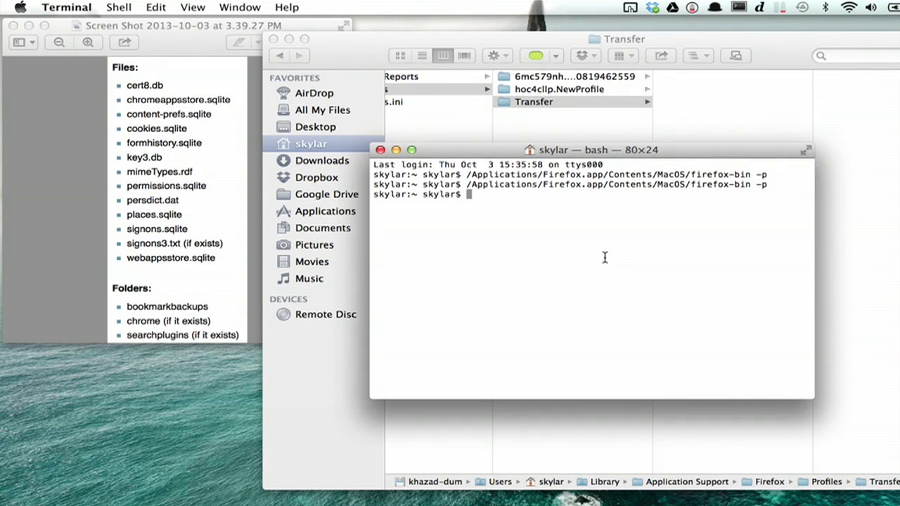
pyautogui.press('Up')
pyautogui.press('Return')
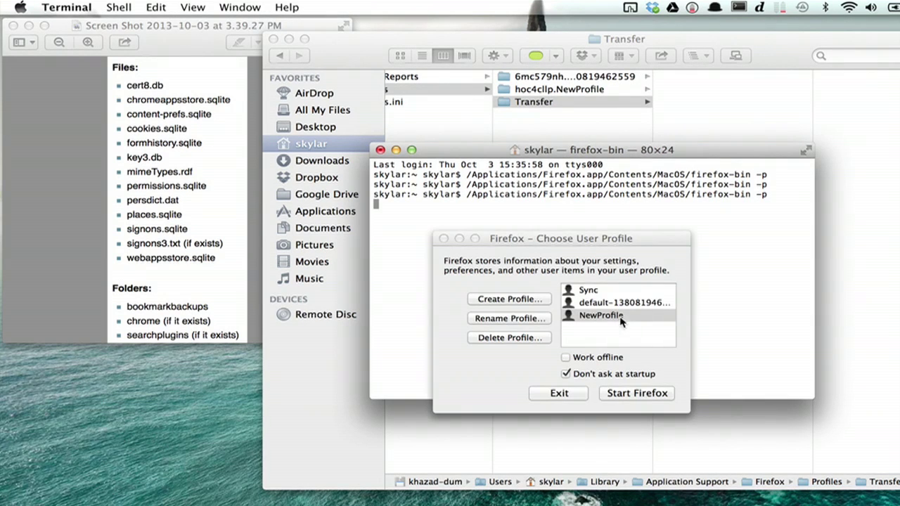
pyautogui.click(619, 394)
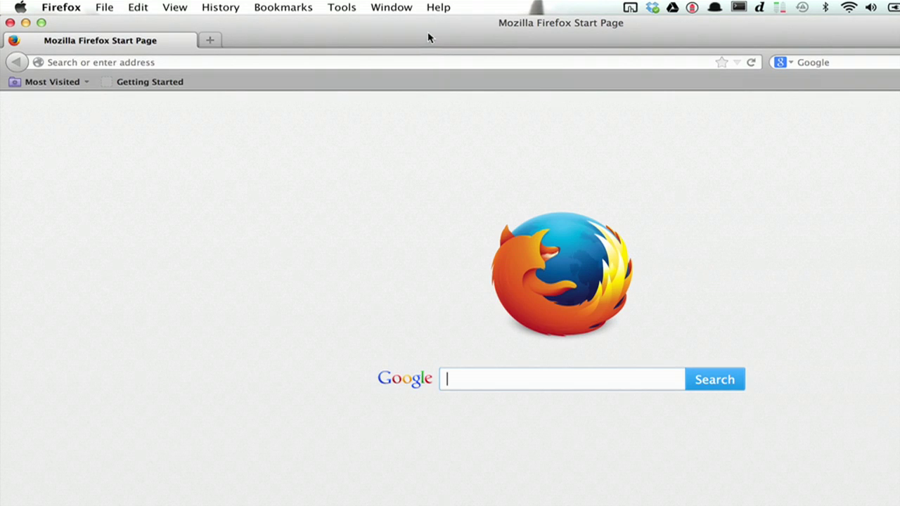
# Export all bookmarks to bookmarks.html on the Desktop, replacing the old file, and quit Firefox.
pyautogui.click(283, 7)
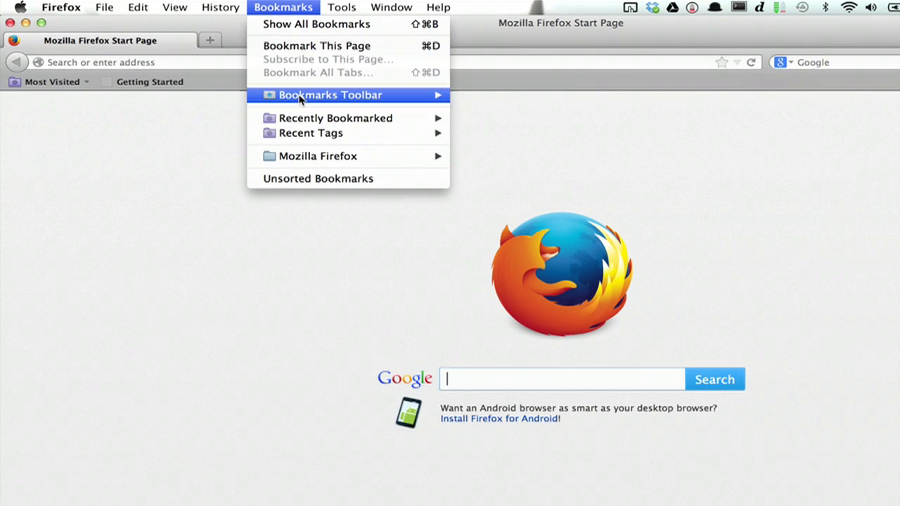
pyautogui.click(296, 27)
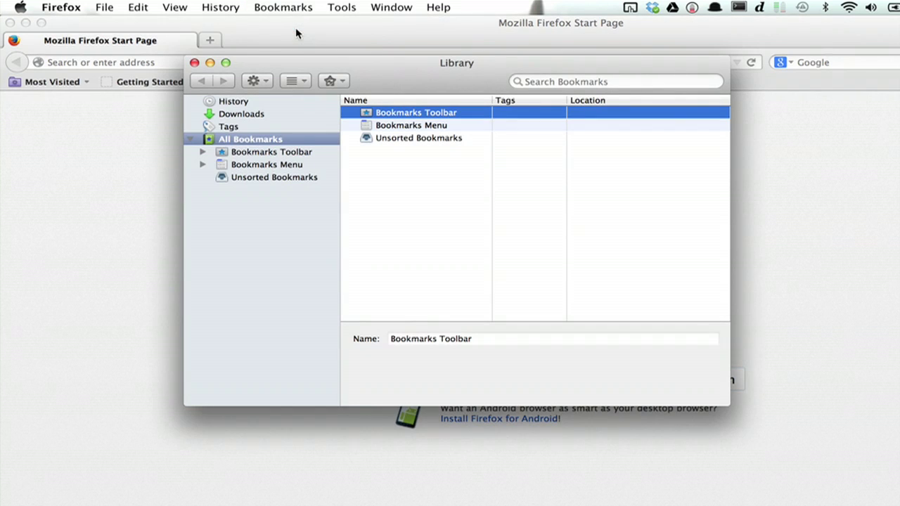
pyautogui.click(333, 81)
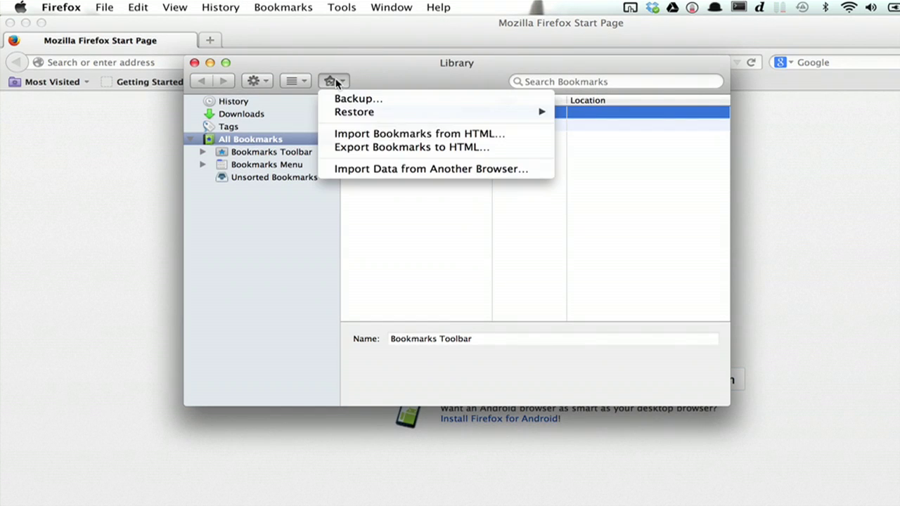
pyautogui.click(355, 148)
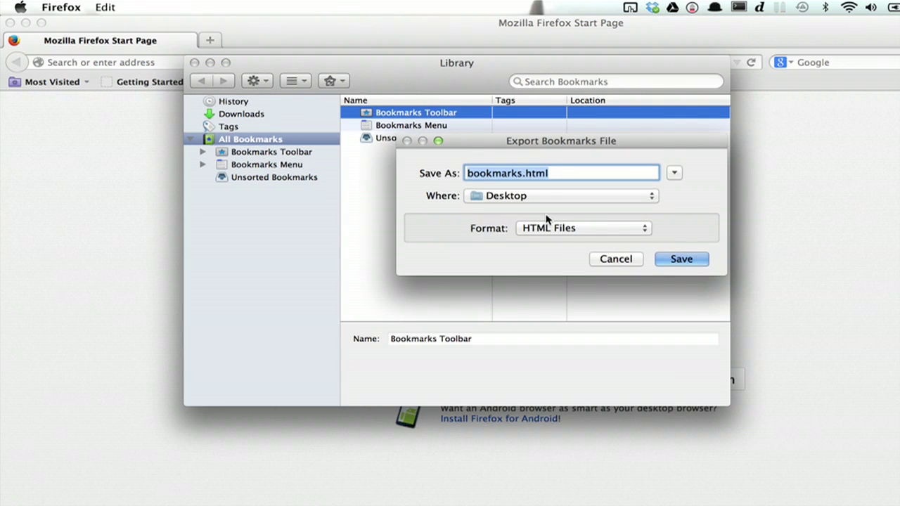
pyautogui.click(679, 260)
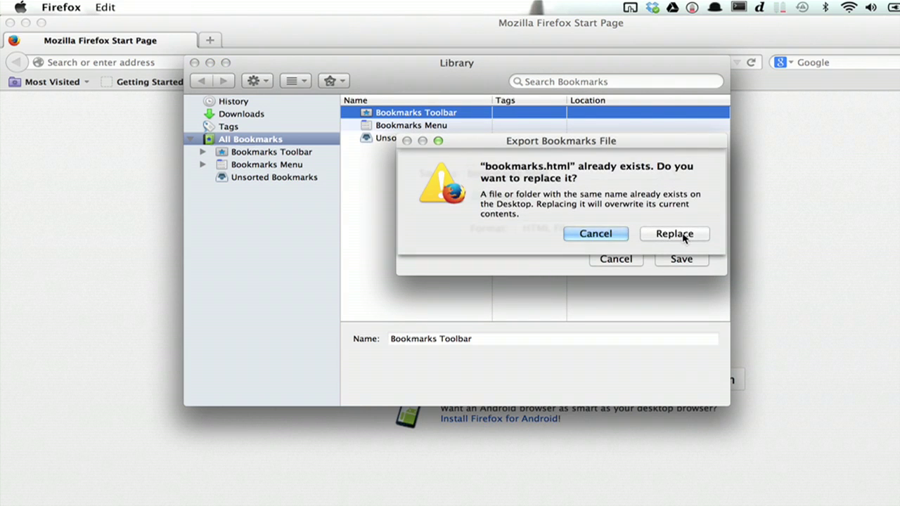
pyautogui.click(679, 235)
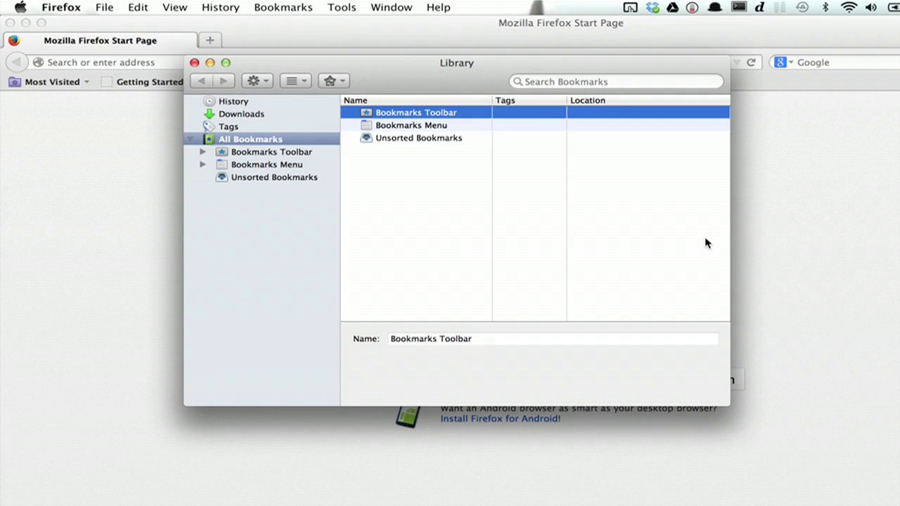
pyautogui.press('super+q')
# Rerun the profile-chooser command and start Firefox with the NewProfile profile.
pyautogui.press('Up')
pyautogui.press('Return')
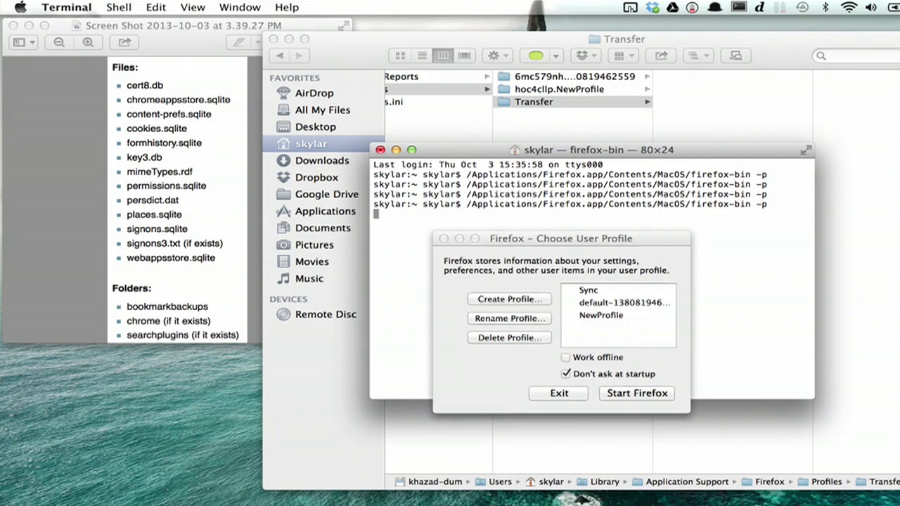
pyautogui.click(605, 316)
pyautogui.click(637, 393)
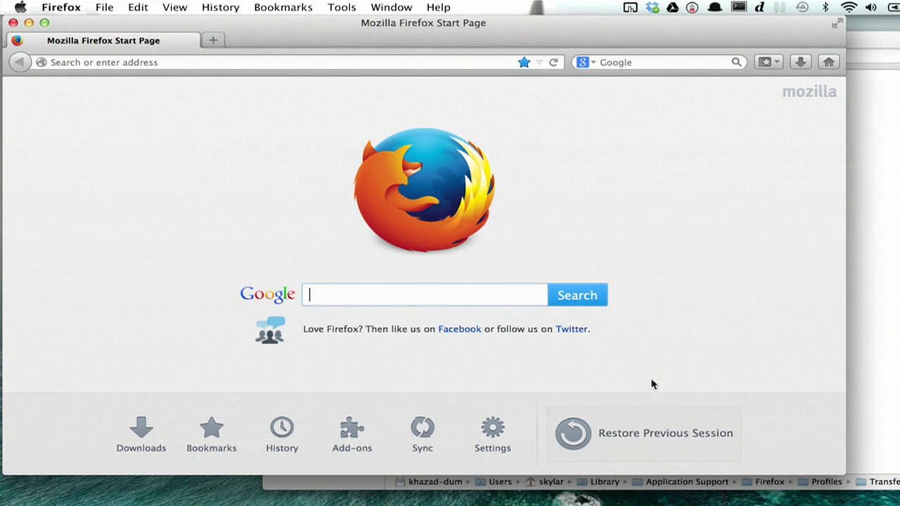
# Import bookmarks.html from the Desktop through the Library's Import Bookmarks from HTML.
pyautogui.click(282, 7)
pyautogui.click(282, 24)
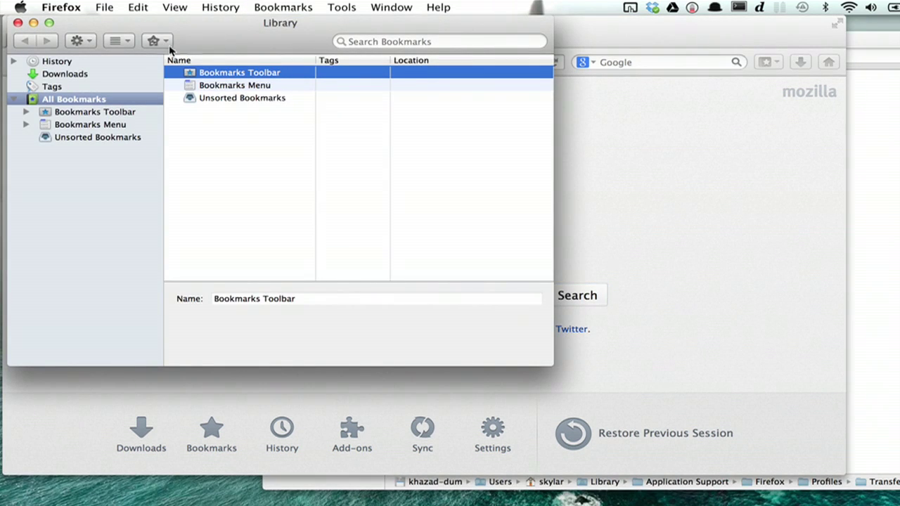
pyautogui.click(156, 41)
pyautogui.click(169, 92)
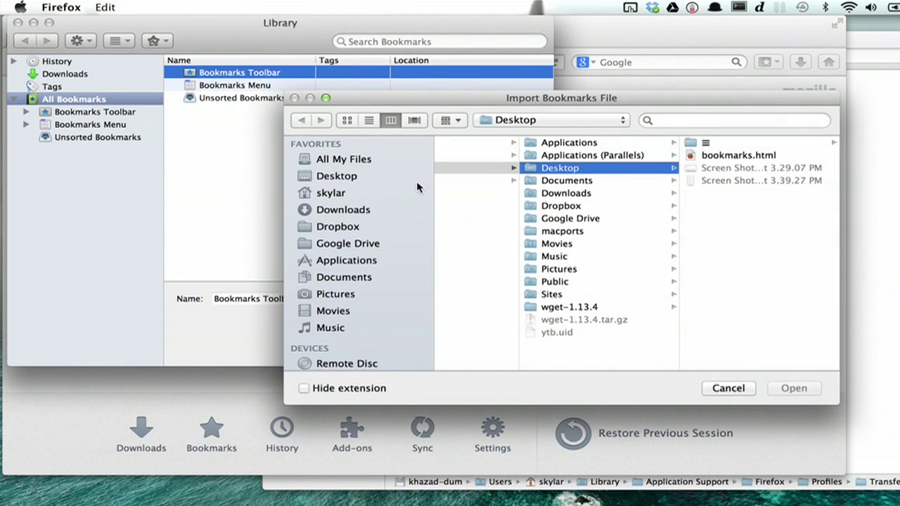
pyautogui.click(747, 156)
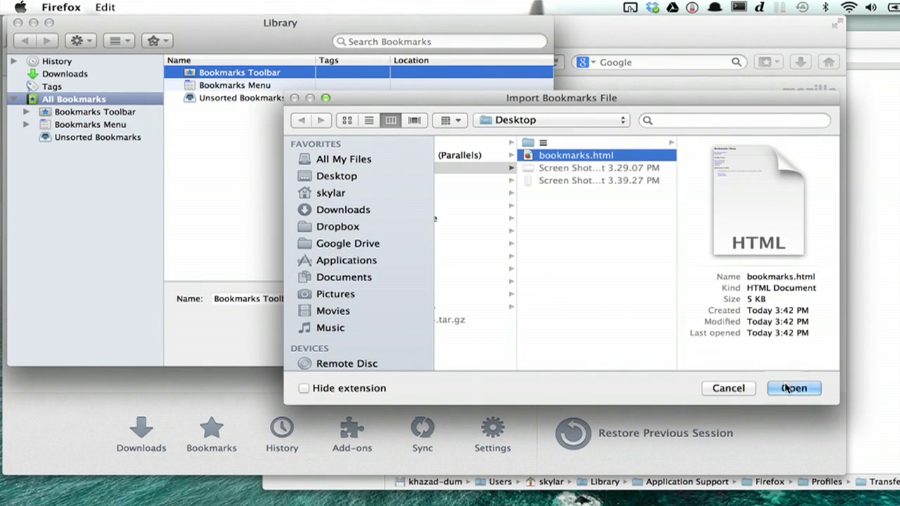
pyautogui.click(787, 388)
pyautogui.moveTo(281, 22); pyautogui.dragTo(399, 38)
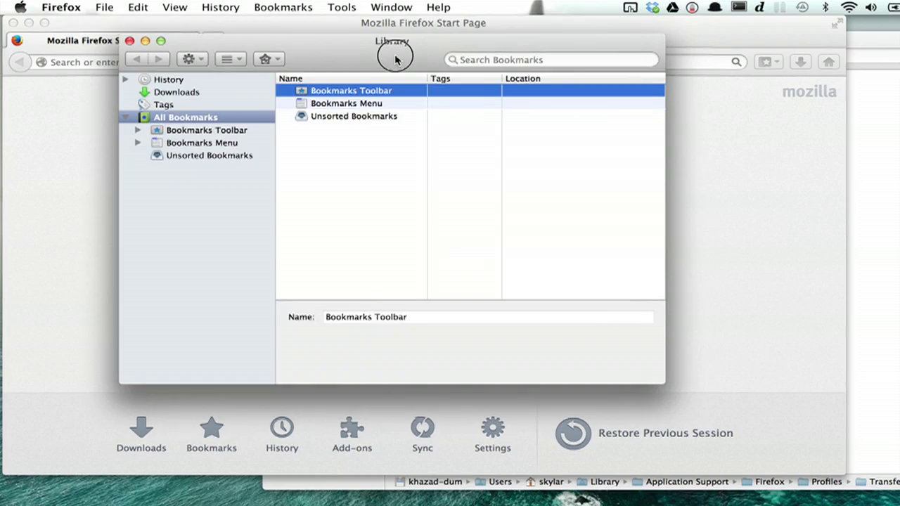